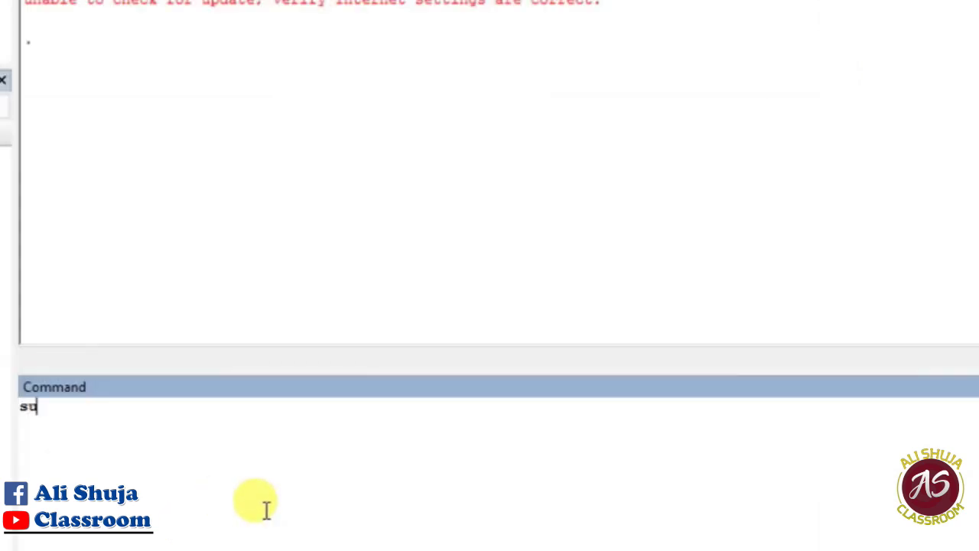
# - Run the summary command "sum x"
pyautogui.press('Return')
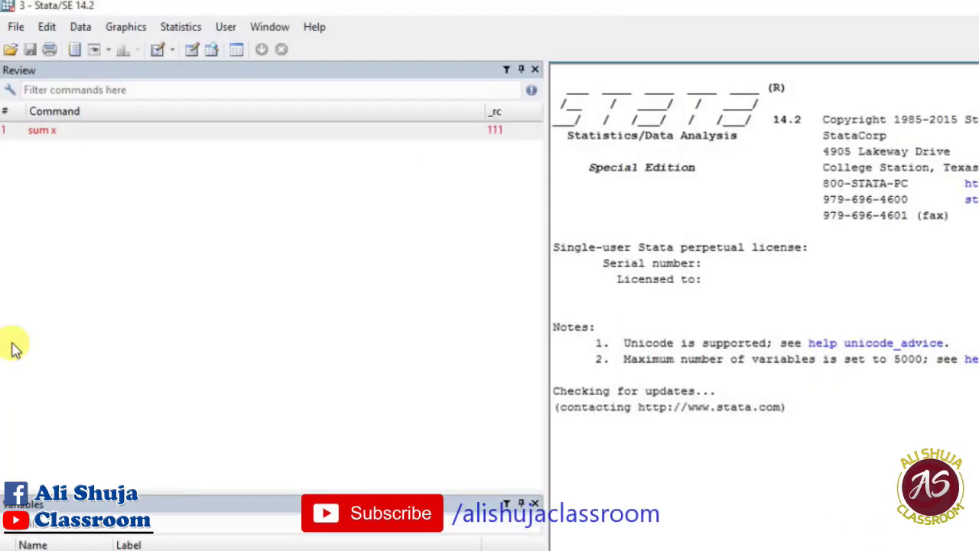
pyautogui.click(74, 30)
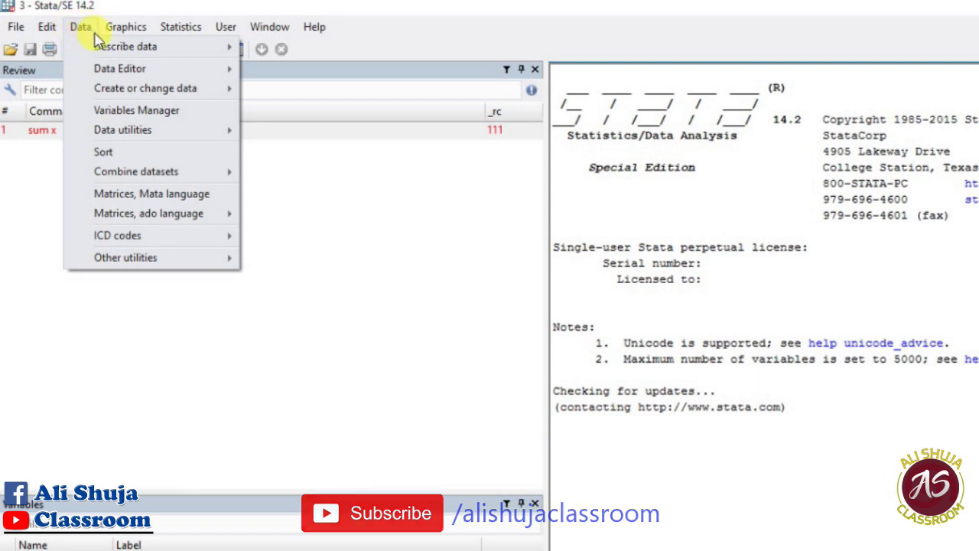
pyautogui.moveTo(113, 73)
pyautogui.moveTo(121, 26)
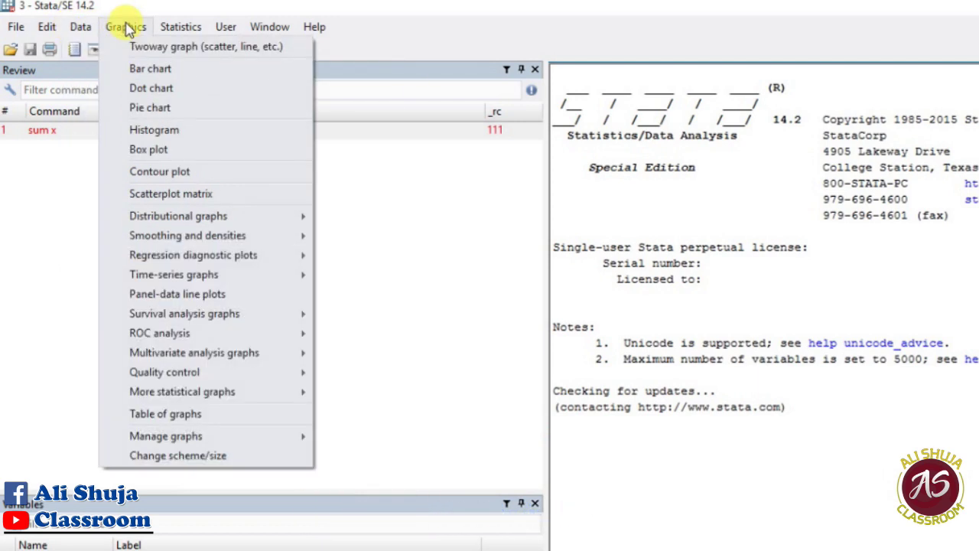
pyautogui.click(176, 32)
pyautogui.click(419, 111)
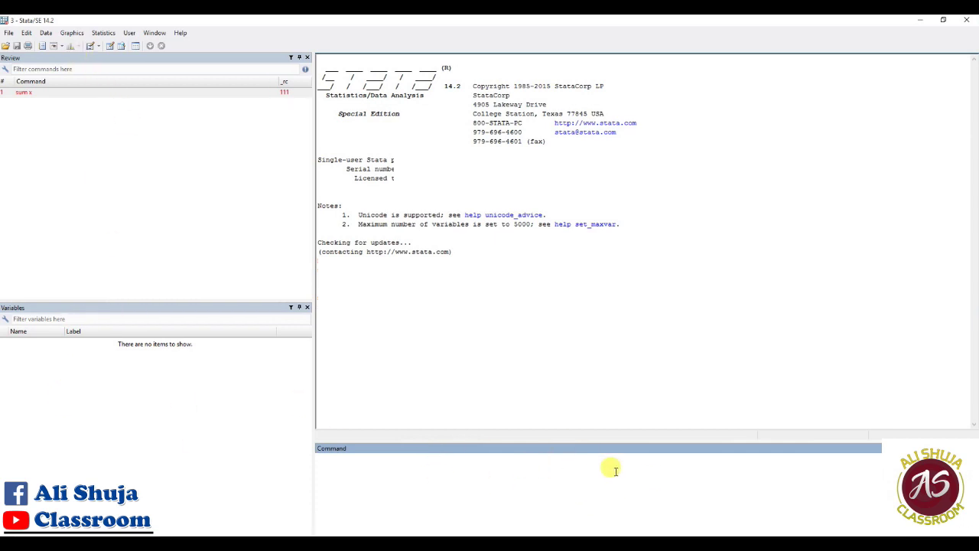
pyautogui.click(239, 58)
pyautogui.moveTo(239, 61); pyautogui.dragTo(239, 72)
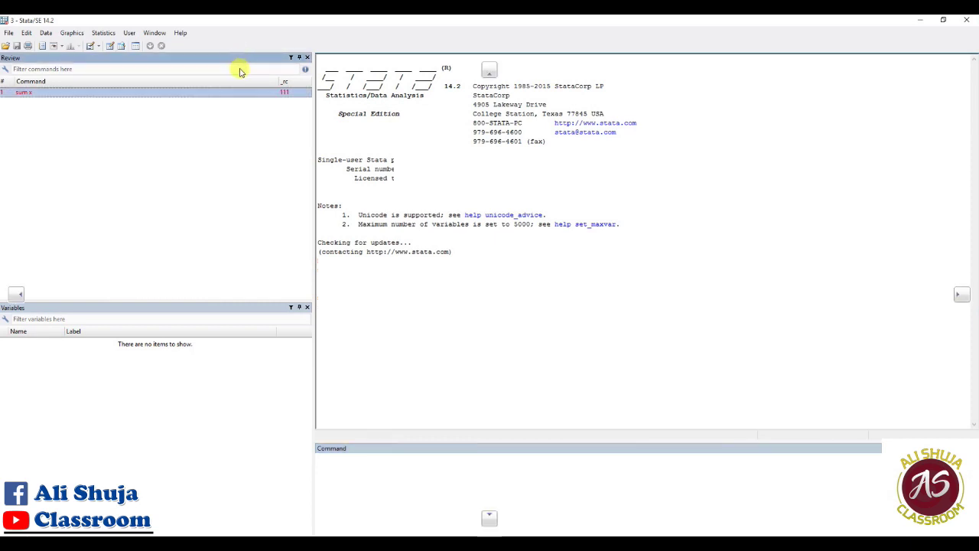
pyautogui.moveTo(239, 72); pyautogui.dragTo(138, 90)
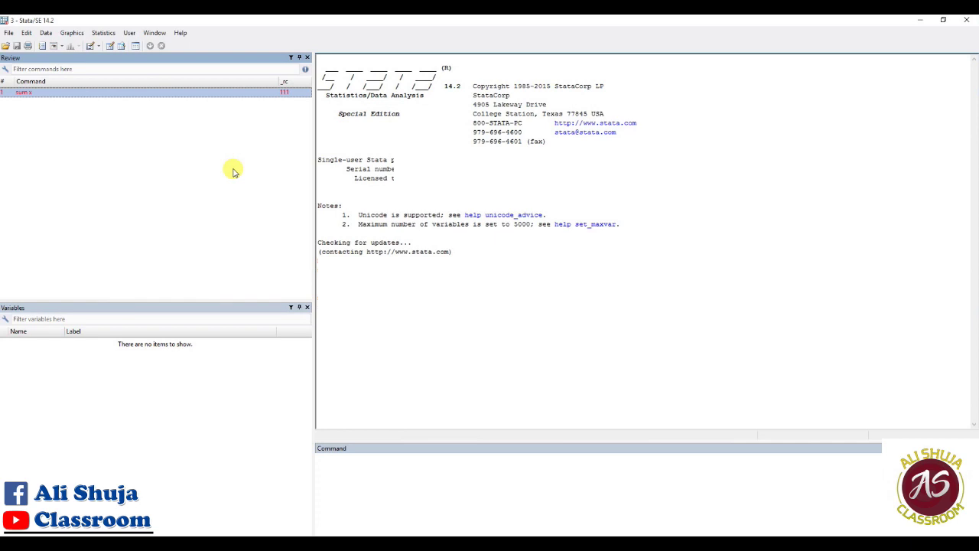
pyautogui.click(405, 501)
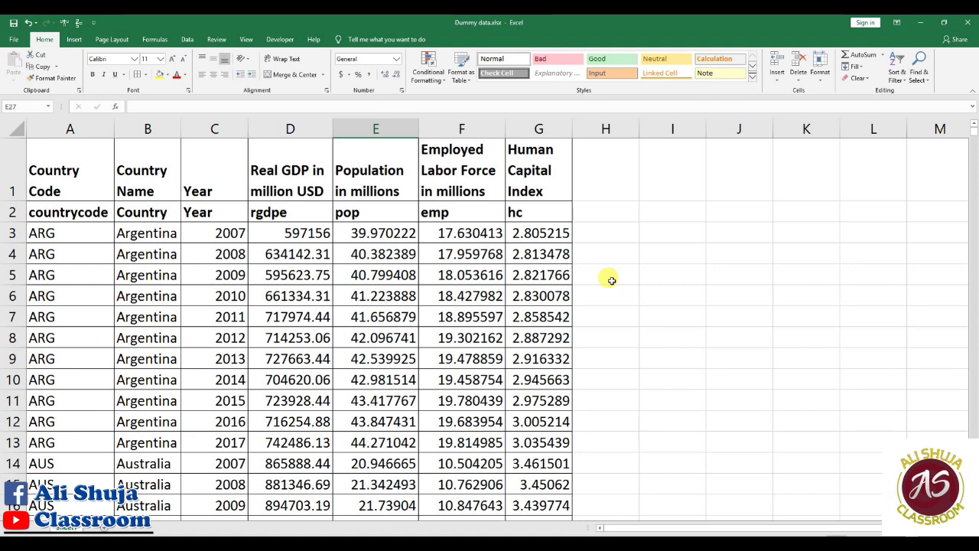
# - Examine the country rows and their years in the Dummy data.xlsx worksheet in Excel
pyautogui.scroll(-2, 84, 343)
pyautogui.scroll(2, 84, 343)
pyautogui.click(135, 298)
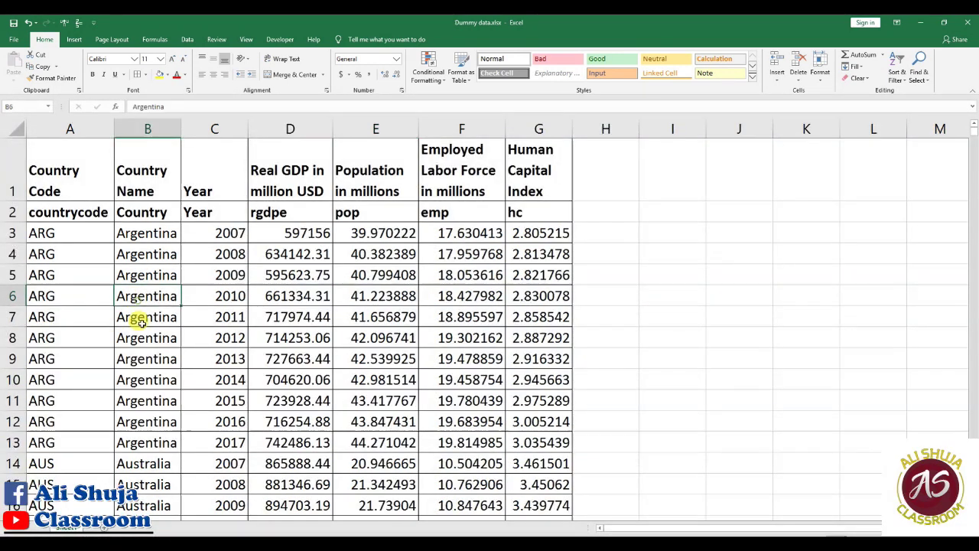
pyautogui.scroll(-3, 138, 338)
pyautogui.click(153, 395)
pyautogui.scroll(3, 153, 396)
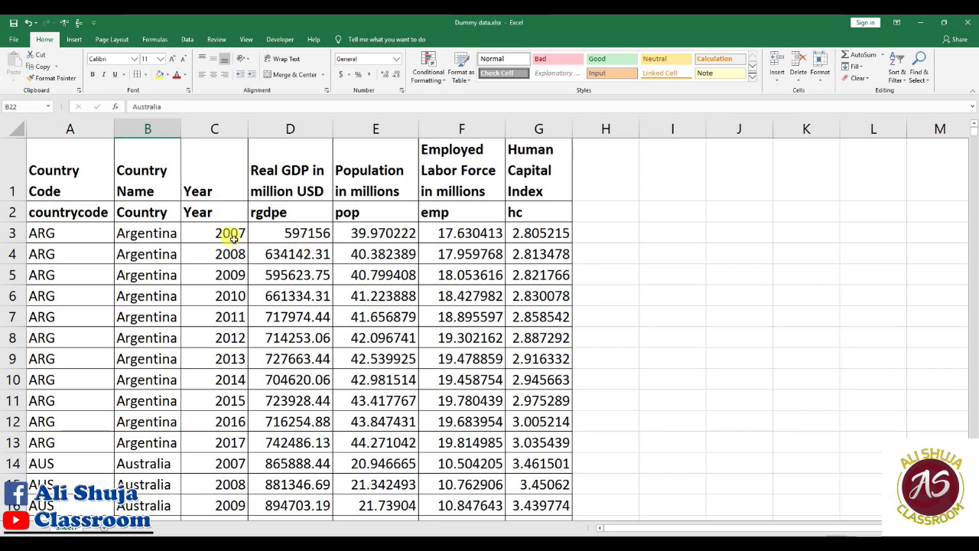
pyautogui.click(146, 231)
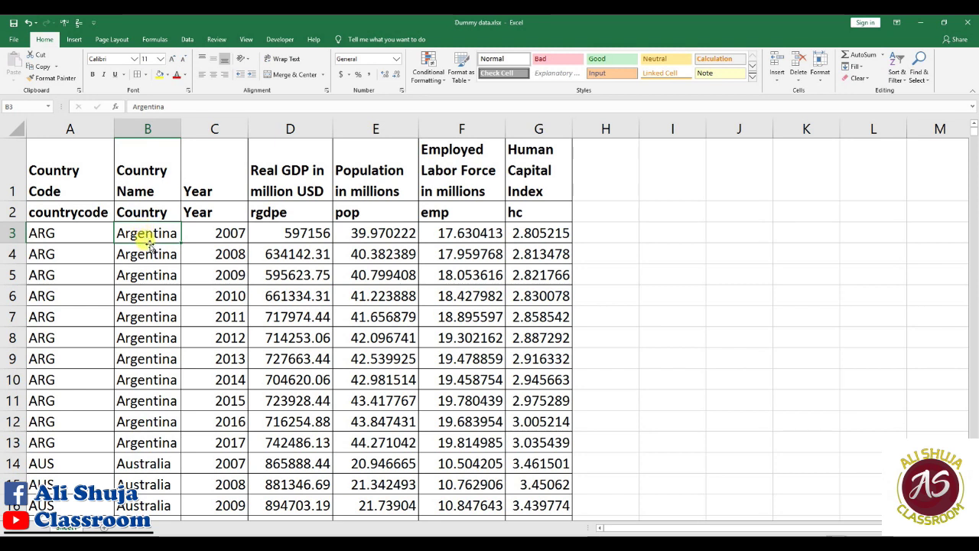
pyautogui.click(146, 253)
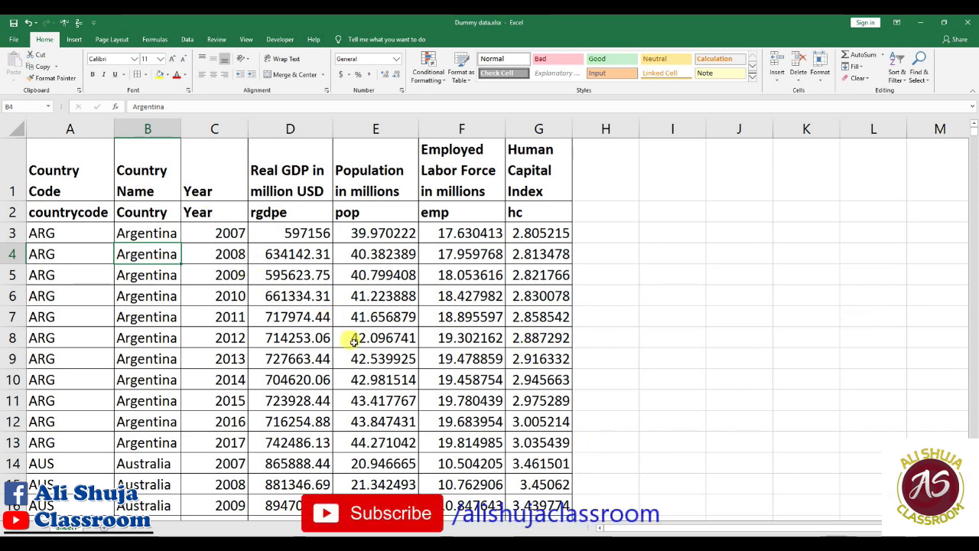
# - Examine the missing-value entries for GDP, population, employment and human capital in Australia's 2018 row
pyautogui.scroll(-4, 353, 342)
pyautogui.click(281, 404)
pyautogui.moveTo(281, 403); pyautogui.dragTo(558, 404)
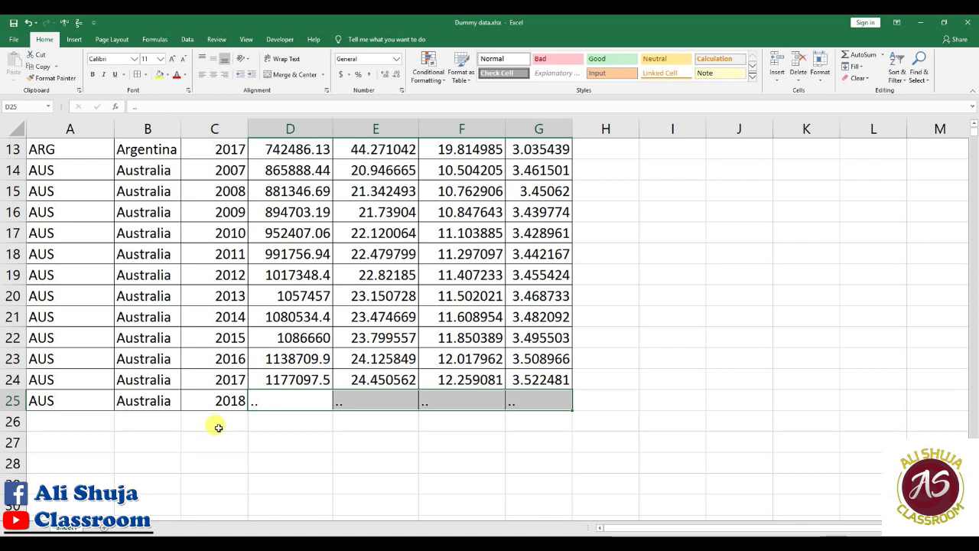
pyautogui.click(287, 398)
pyautogui.click(341, 398)
pyautogui.click(458, 396)
pyautogui.click(545, 404)
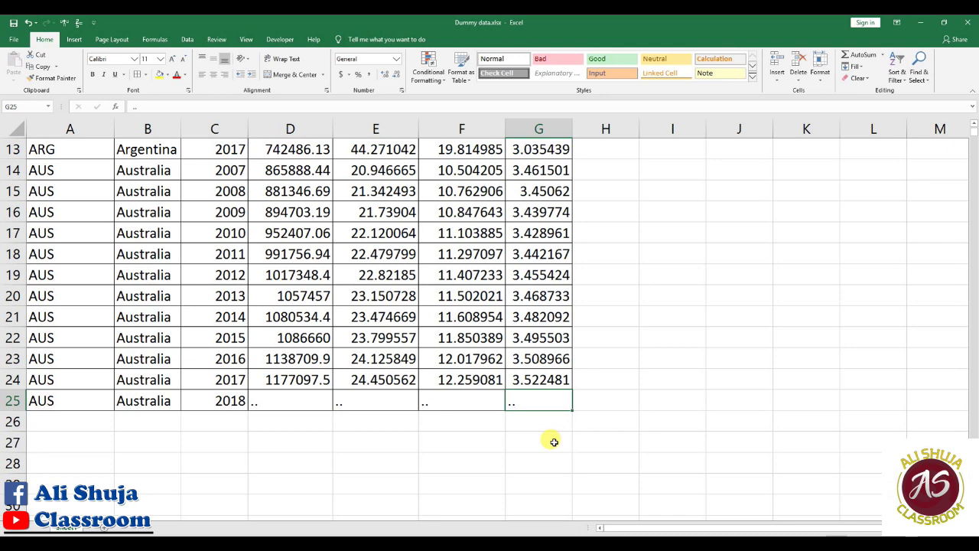
pyautogui.scroll(4, 553, 440)
pyautogui.scroll(-3, 552, 442)
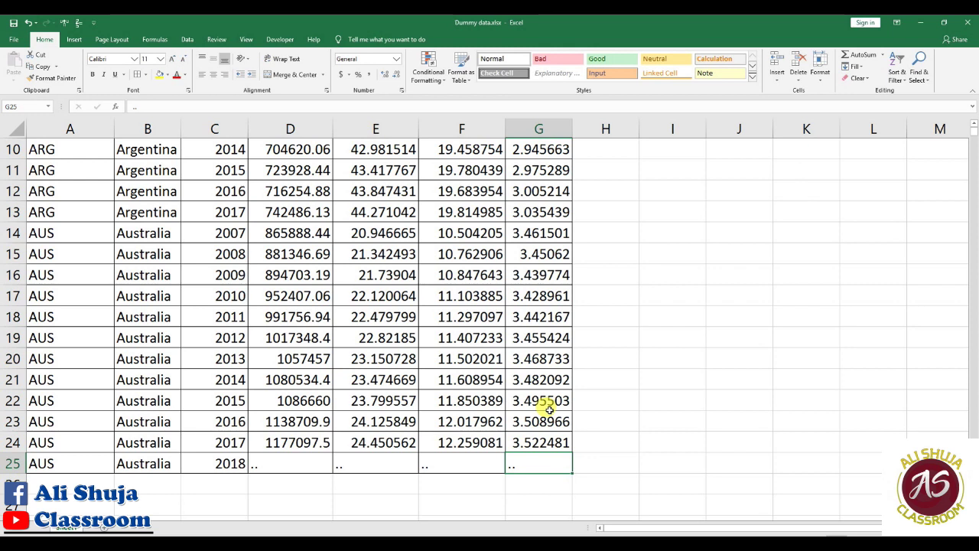
pyautogui.scroll(3, 508, 321)
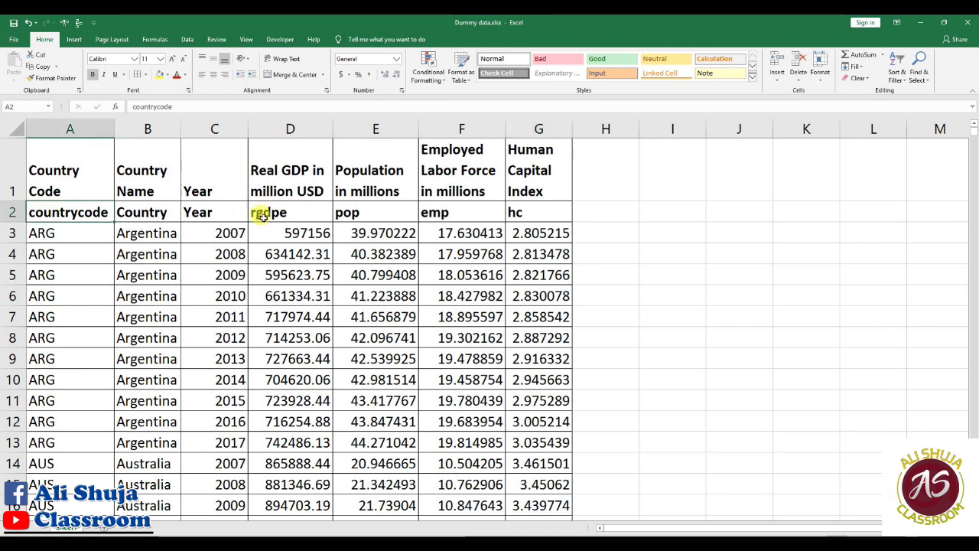
# - Review the short variable names in row 2 against the descriptive headings in row 1
pyautogui.moveTo(546, 210); pyautogui.dragTo(466, 210)
pyautogui.moveTo(76, 218); pyautogui.dragTo(46, 219)
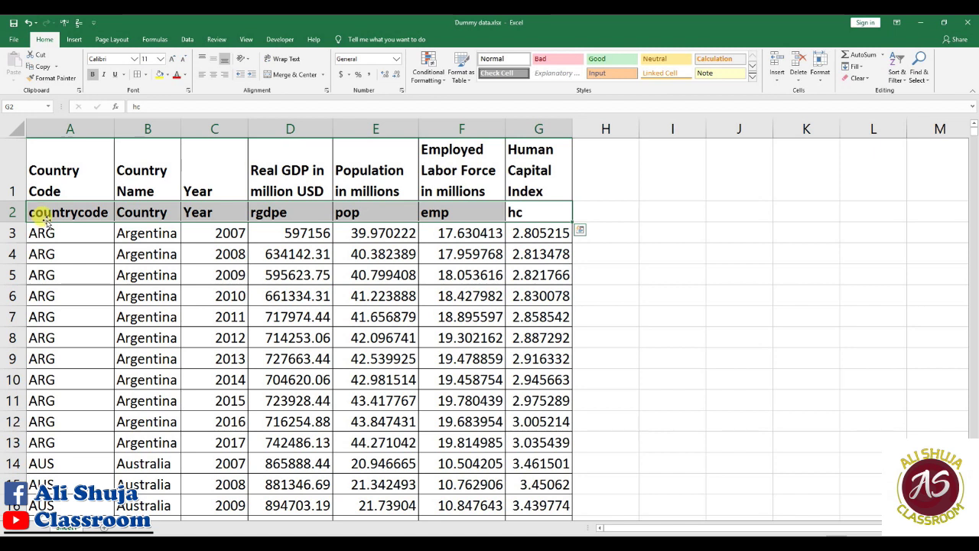
pyautogui.moveTo(79, 162); pyautogui.dragTo(515, 163)
pyautogui.click(536, 209)
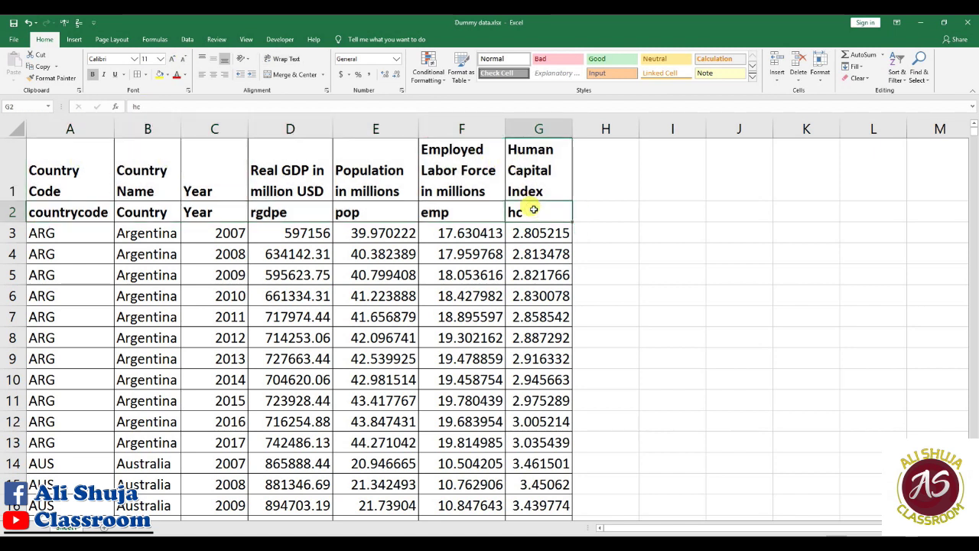
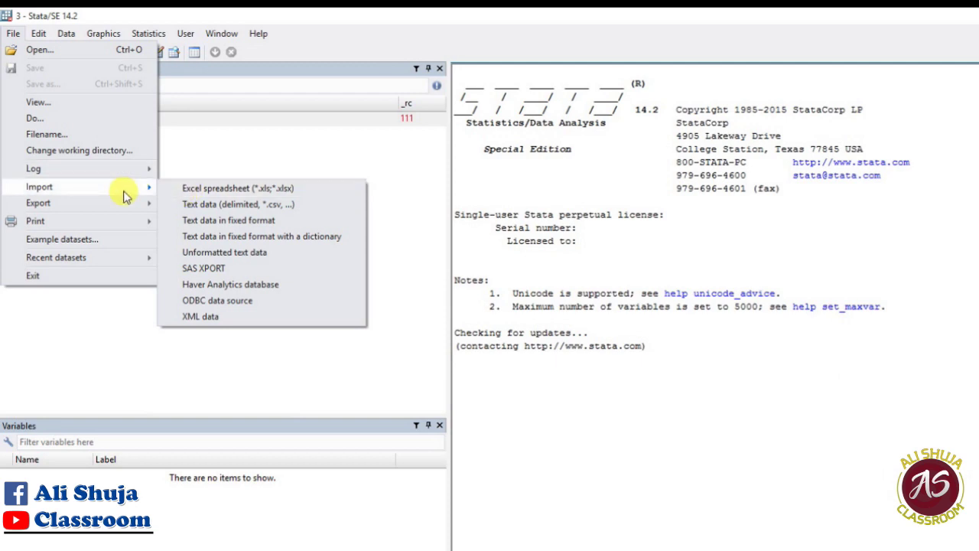
# - In Stata, import Sheet1 of the Excel file Dummy data.xlsx with cell range A1:G13492, keeping the first row as data
pyautogui.click(194, 192)
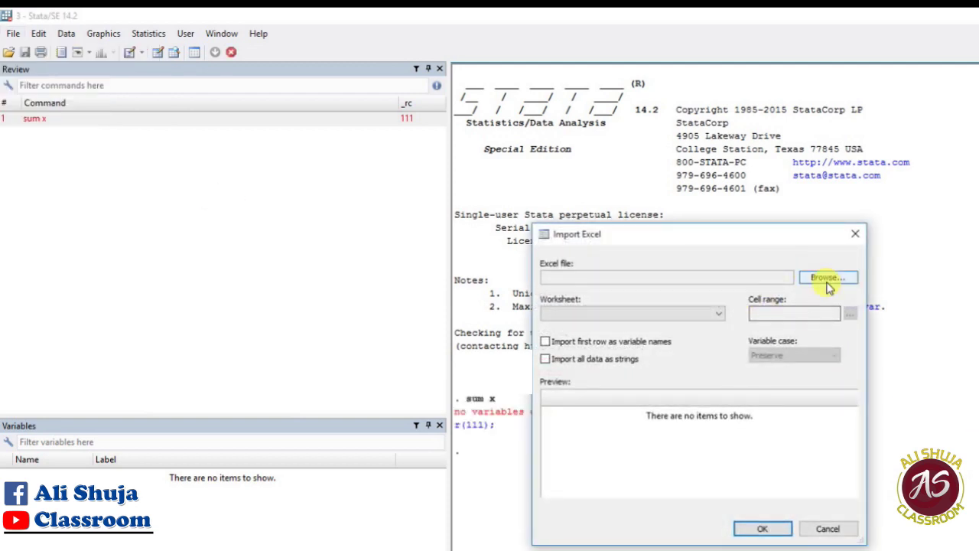
pyautogui.click(824, 280)
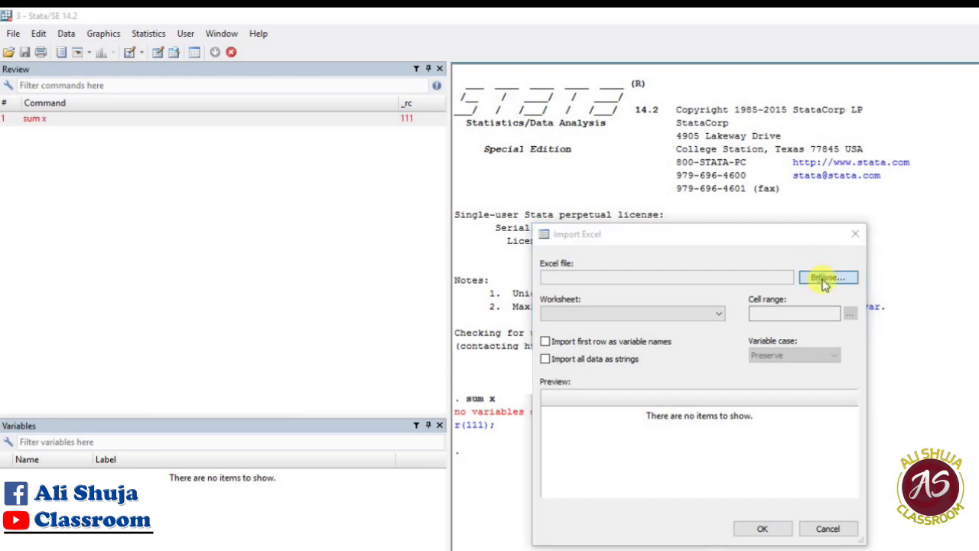
pyautogui.doubleClick(406, 163)
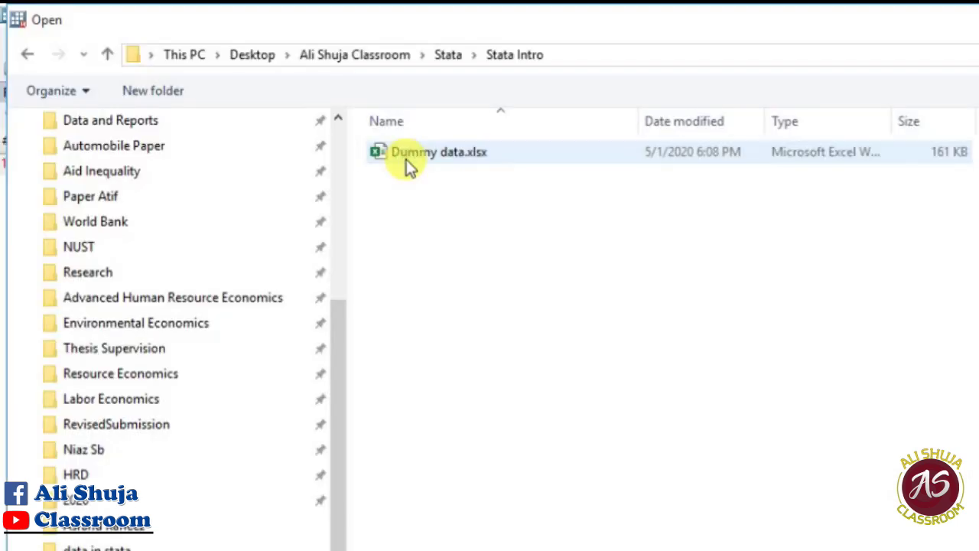
pyautogui.doubleClick(451, 156)
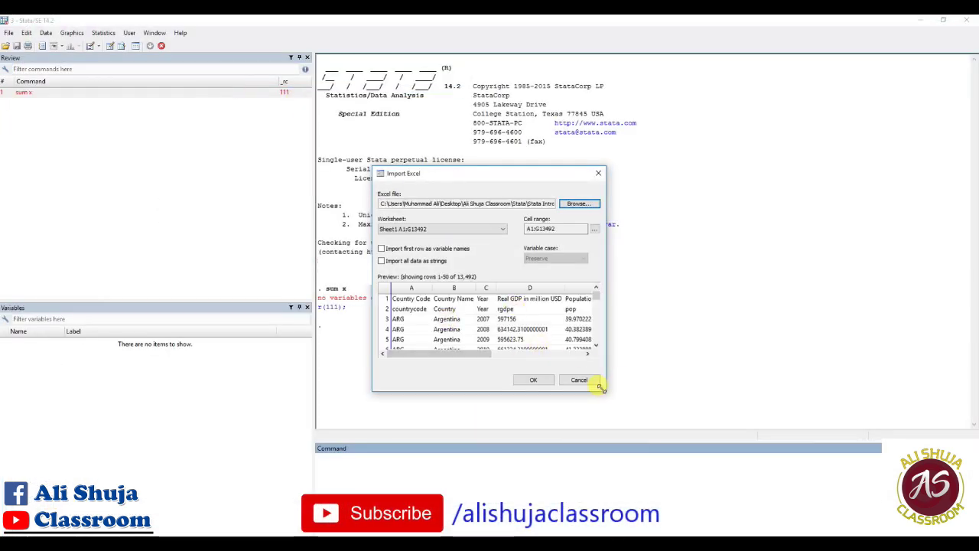
pyautogui.moveTo(606, 390); pyautogui.dragTo(836, 501)
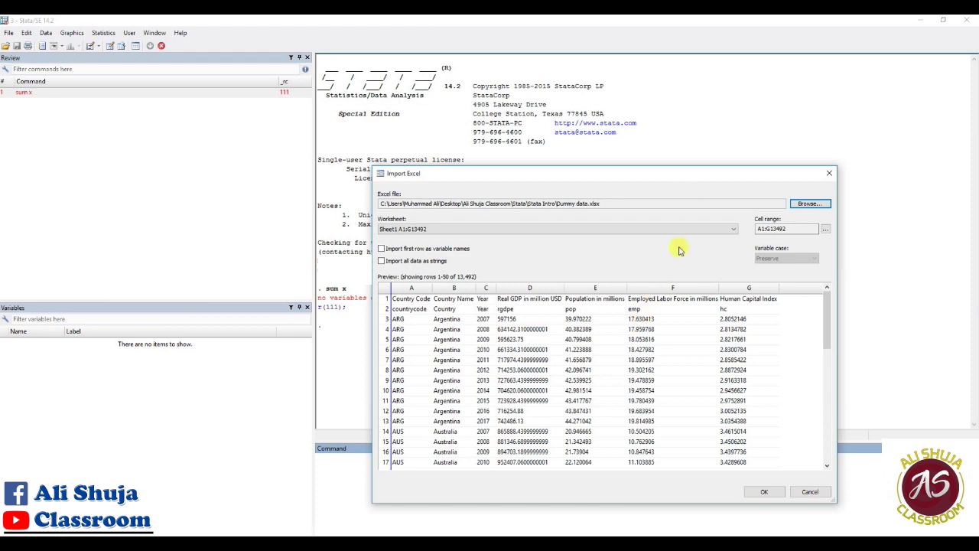
pyautogui.moveTo(673, 174); pyautogui.dragTo(607, 127)
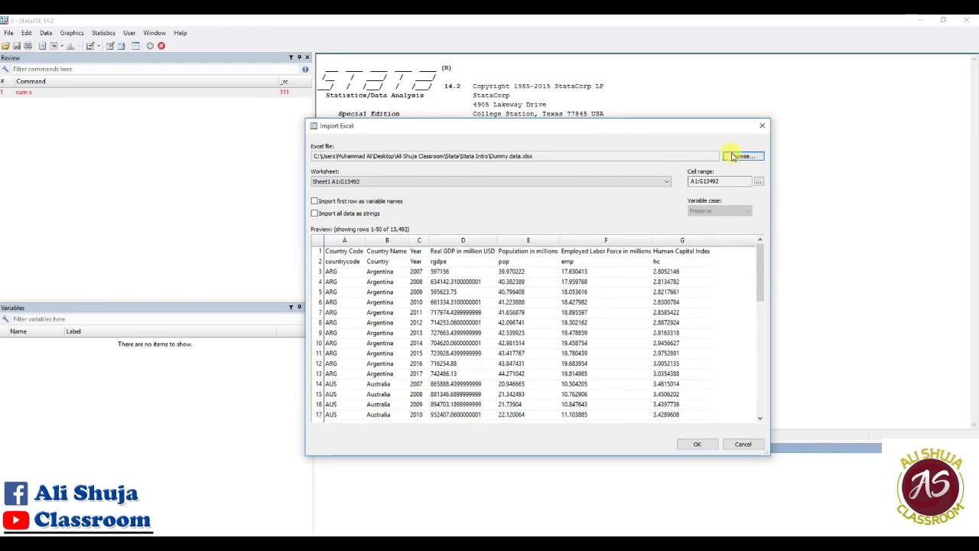
pyautogui.click(699, 444)
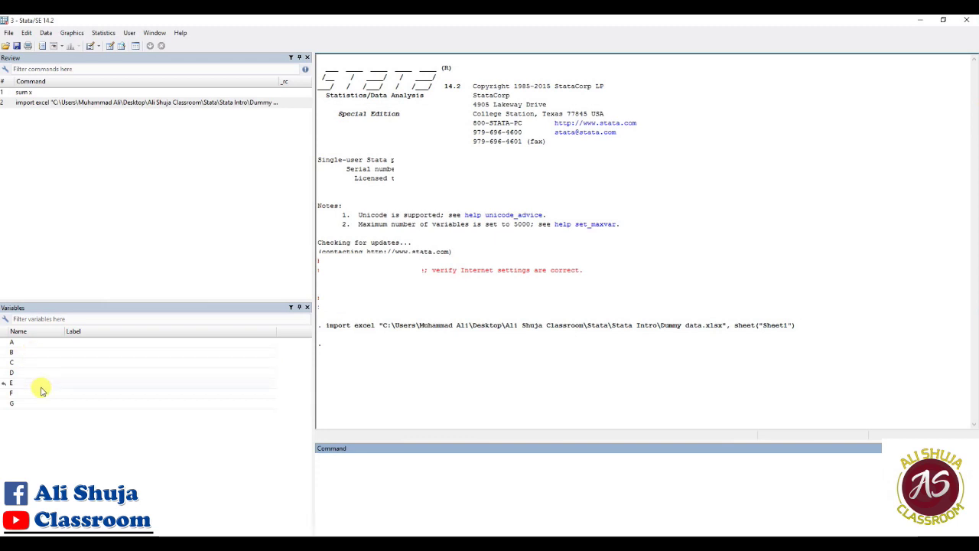
# - View the imported dataset in the Data Editor's browse mode, inspect the Argentina entries in variable B, and close the editor
pyautogui.click(123, 47)
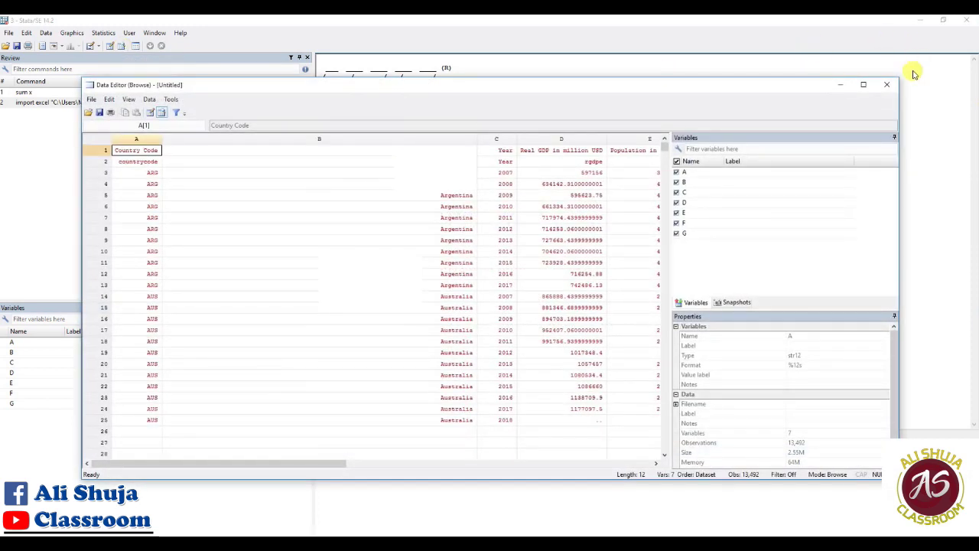
pyautogui.click(893, 86)
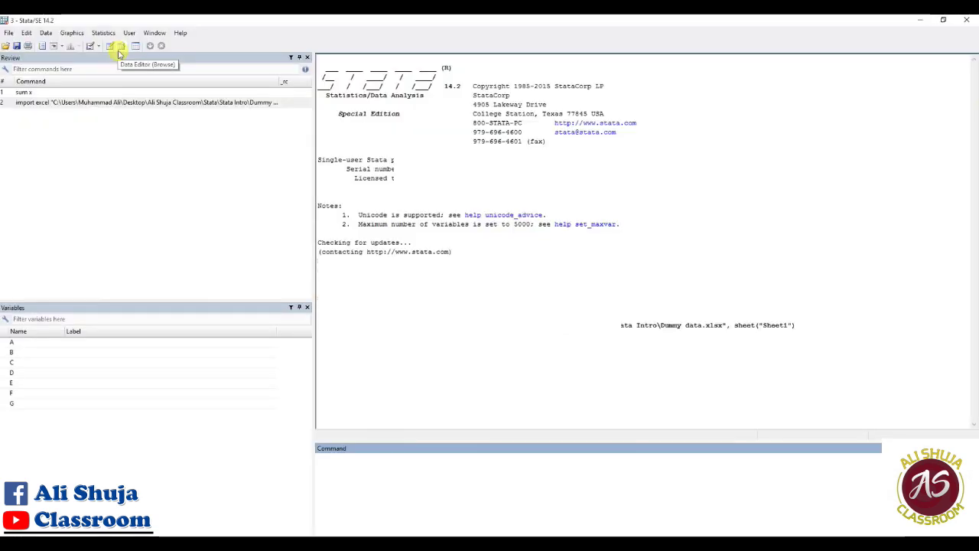
pyautogui.click(118, 50)
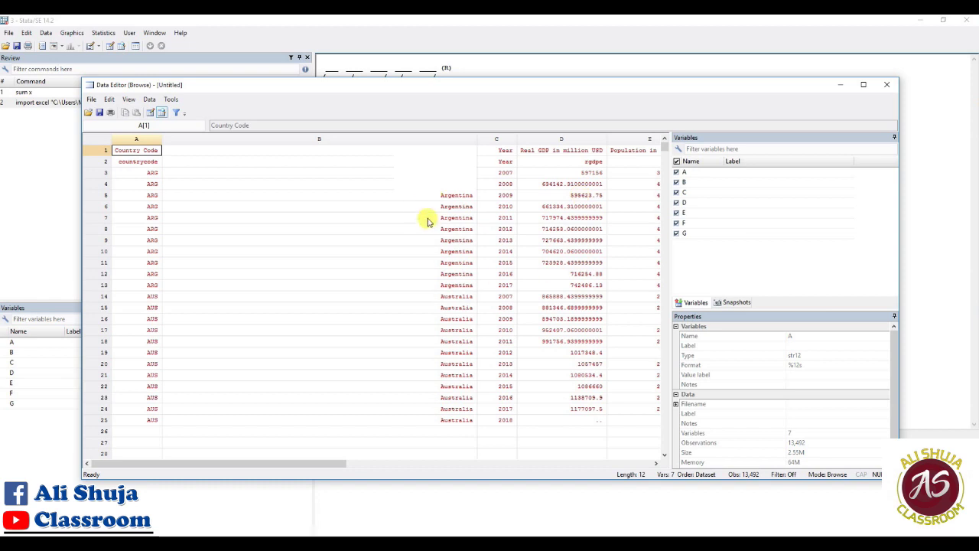
pyautogui.click(454, 219)
pyautogui.click(463, 229)
pyautogui.click(464, 240)
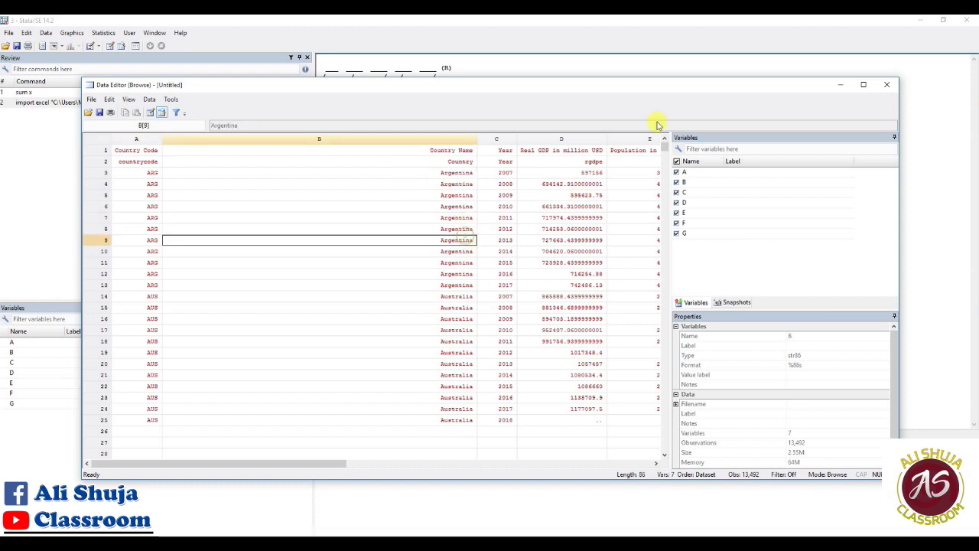
pyautogui.click(888, 87)
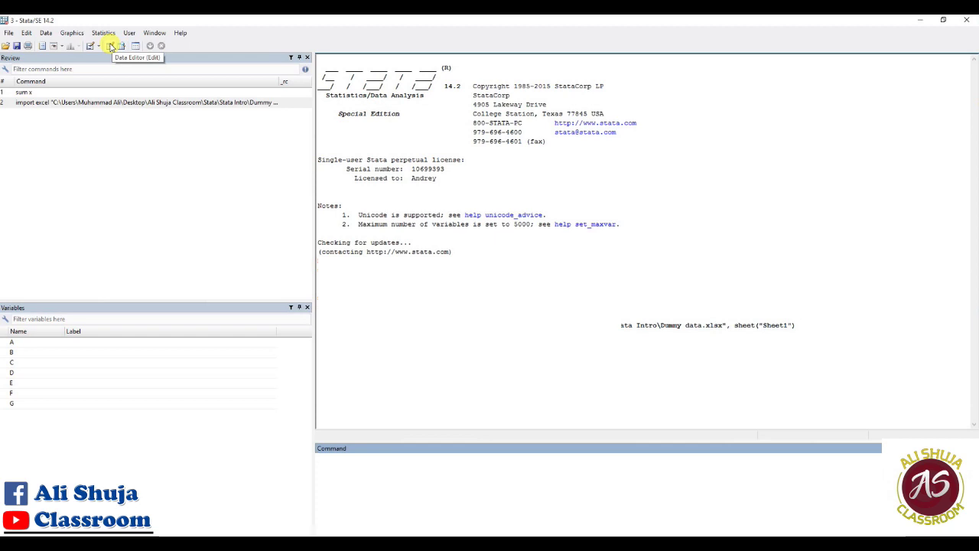
# - Open the dataset in the Data Editor's edit mode, check an Argentina cell in variable B, and close the editor
pyautogui.click(111, 46)
pyautogui.click(462, 242)
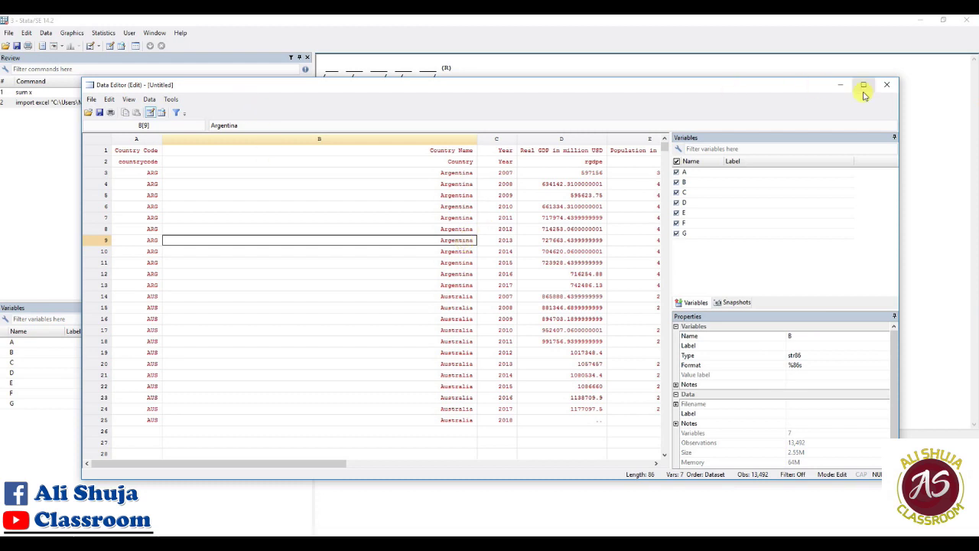
pyautogui.click(887, 84)
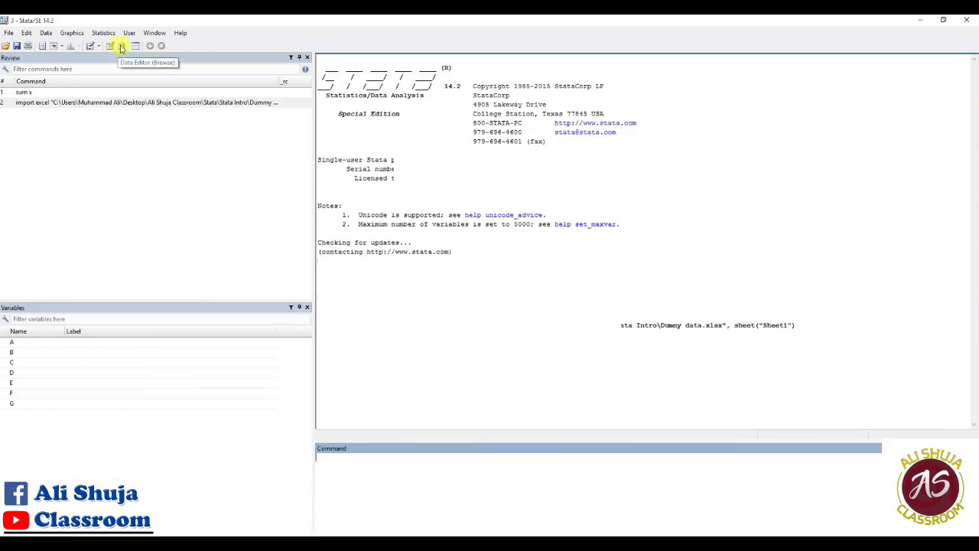
# - Browse the dataset again and examine the year, real GDP and population columns for Argentina and Australia
pyautogui.click(121, 47)
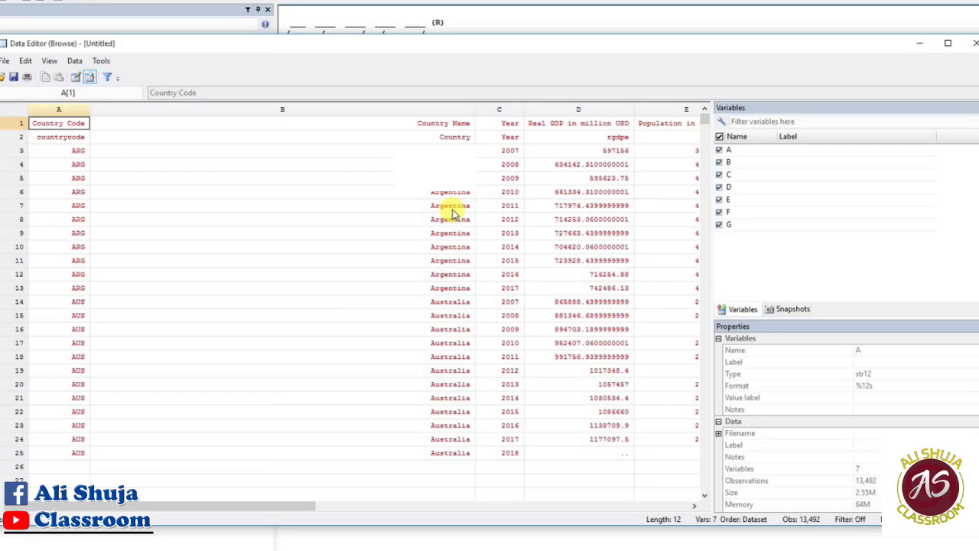
pyautogui.moveTo(280, 509); pyautogui.dragTo(337, 534)
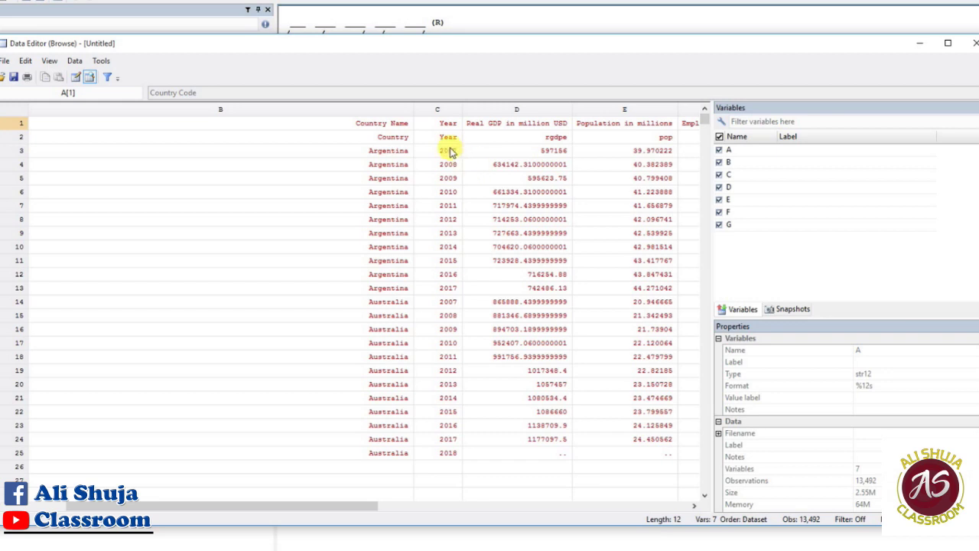
pyautogui.moveTo(448, 150); pyautogui.dragTo(446, 452)
pyautogui.moveTo(646, 151); pyautogui.dragTo(662, 428)
pyautogui.click(552, 354)
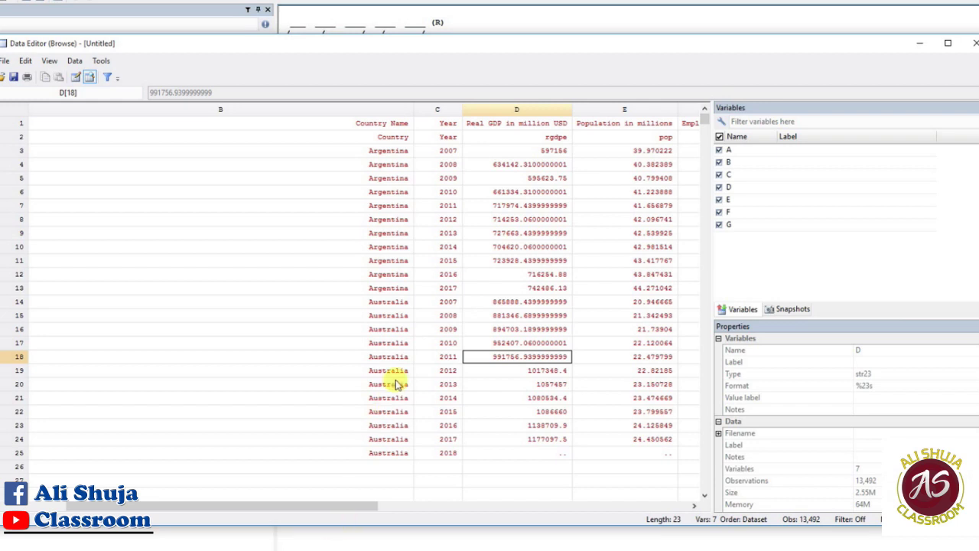
# - Check Argentina's real GDP values in variable D and close the Data Editor
pyautogui.click(507, 218)
pyautogui.click(535, 247)
pyautogui.click(540, 233)
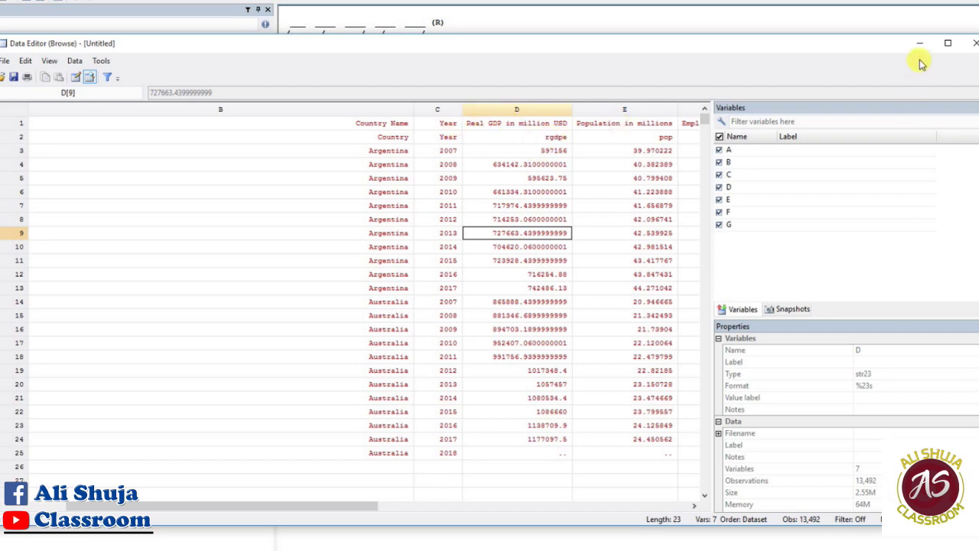
pyautogui.click(975, 43)
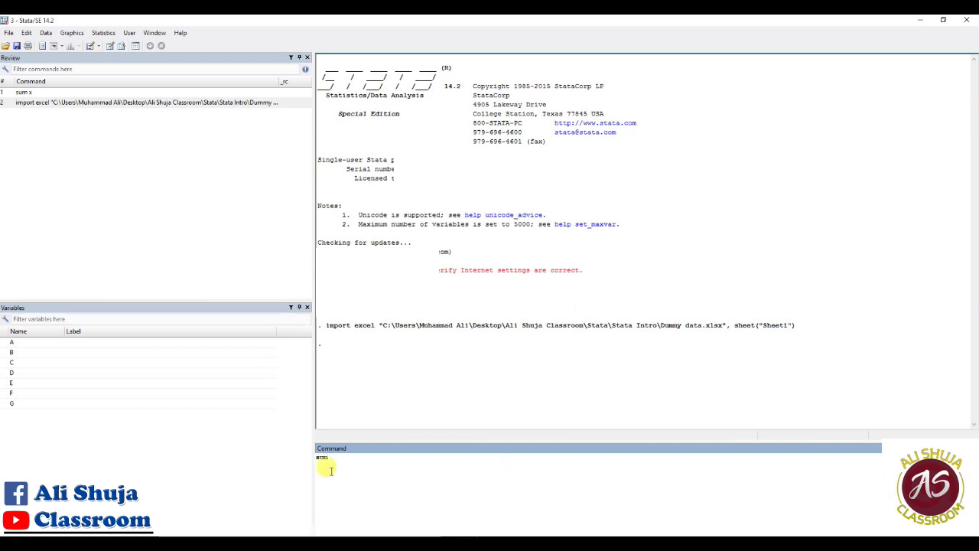
# - Summarize variable D with the sum command, and clear the dataset from memory
pyautogui.click(35, 372)
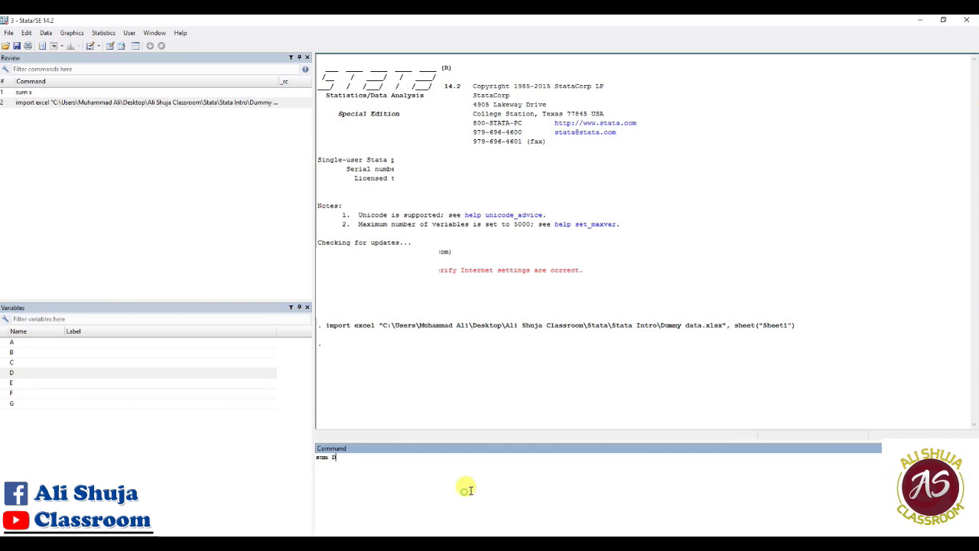
pyautogui.press('Return')
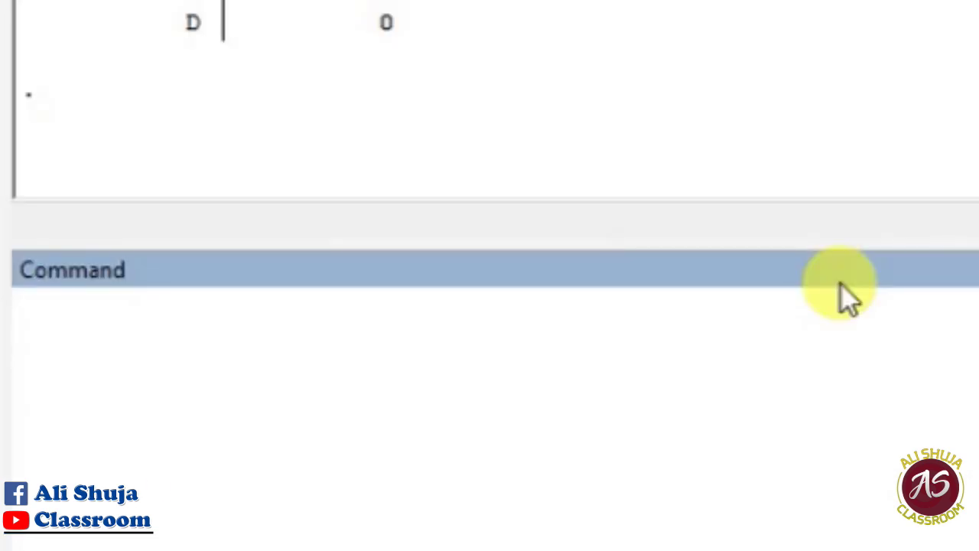
pyautogui.write('c;ear')
pyautogui.press('BackSpace')
pyautogui.press('BackSpace')
pyautogui.press('BackSpace')
pyautogui.press('BackSpace')
pyautogui.write('lear')
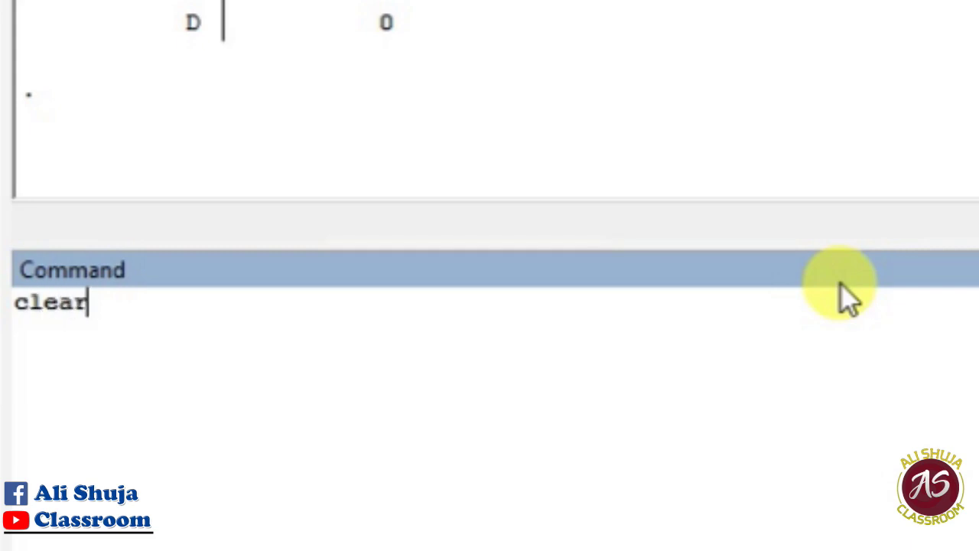
pyautogui.press('Return')
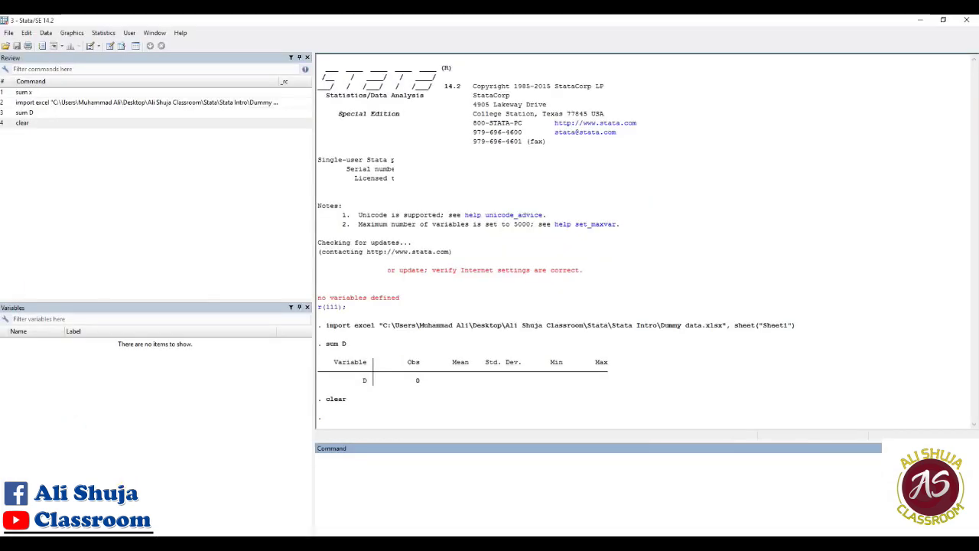
# - Start a new Excel import and load Dummy data.xlsx from the Stata Intro folder
pyautogui.click(7, 35)
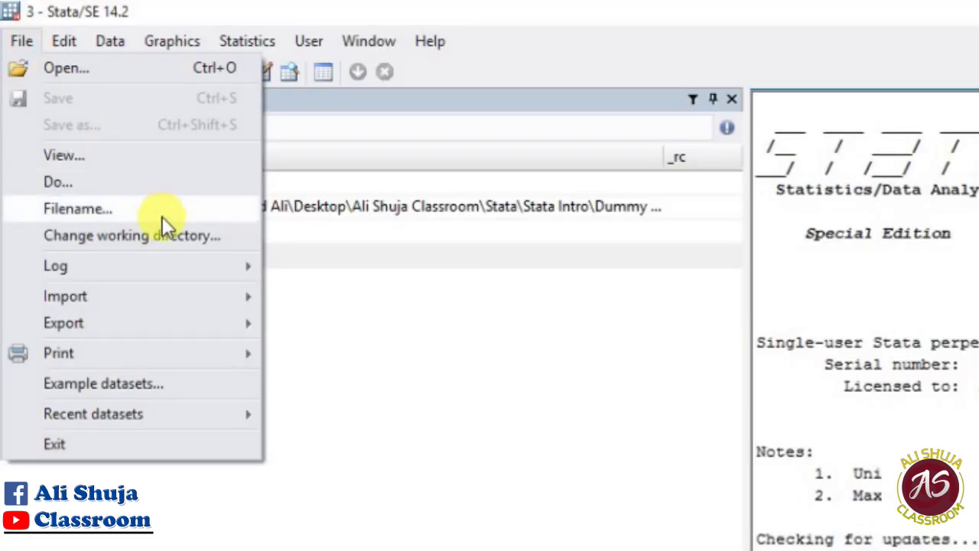
pyautogui.moveTo(73, 140)
pyautogui.click(285, 297)
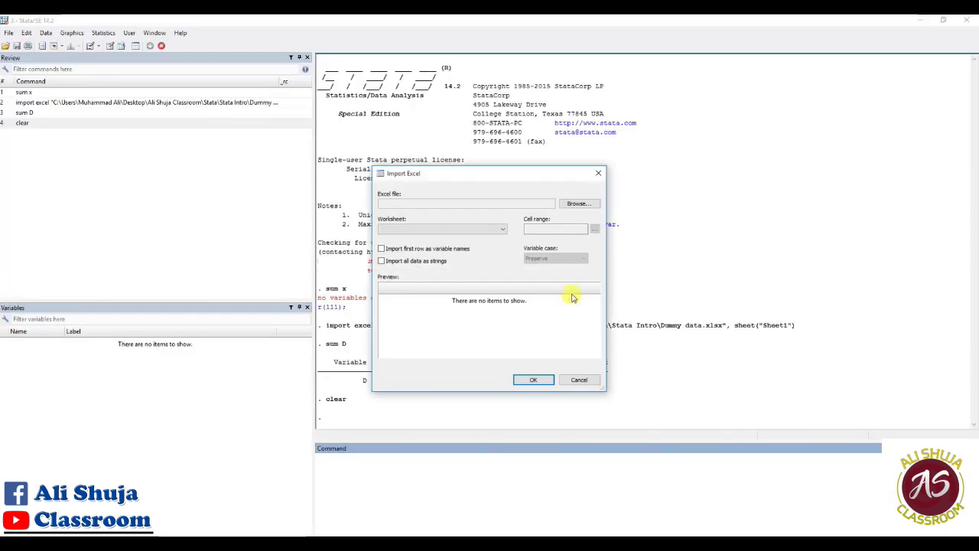
pyautogui.click(582, 203)
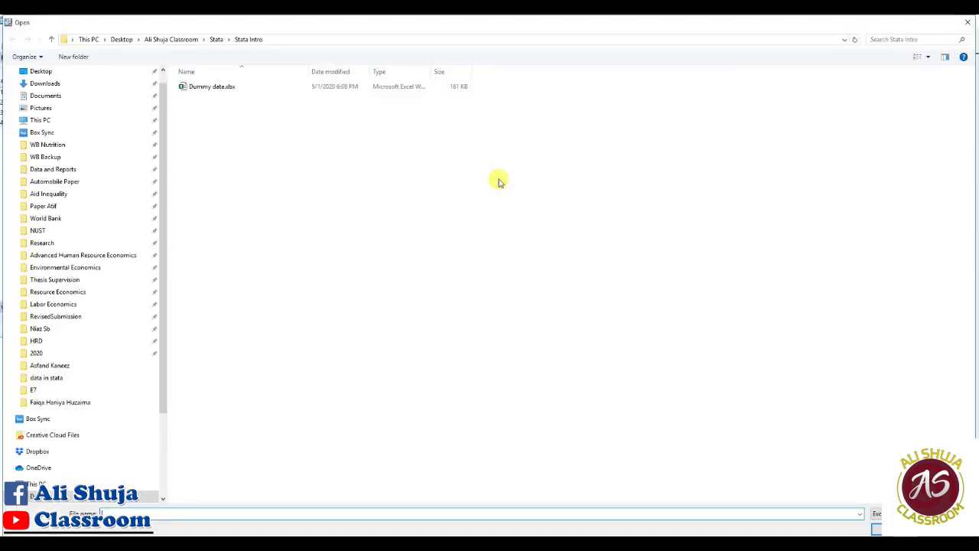
pyautogui.doubleClick(218, 87)
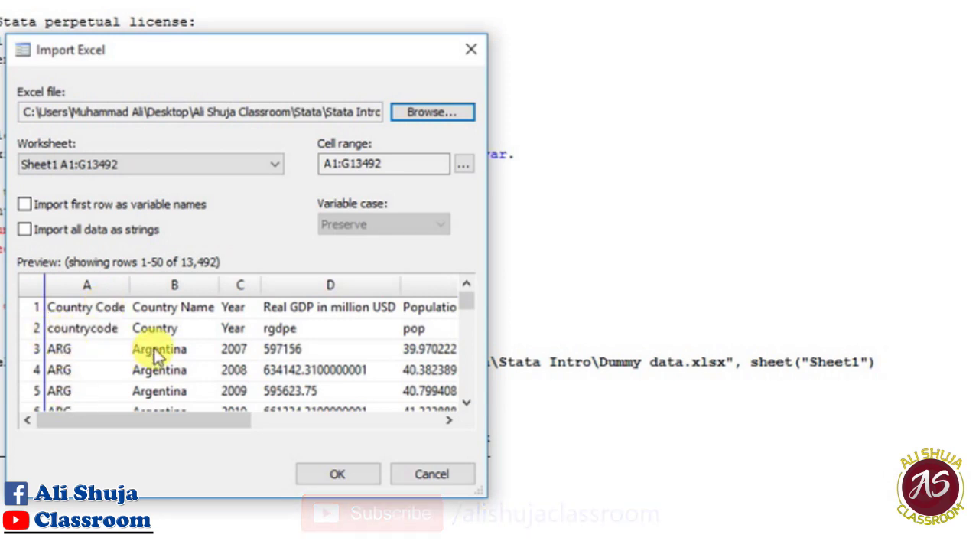
# - Set the import cell range to A2:G25, making row 2 the upper-left cell's row
pyautogui.click(464, 165)
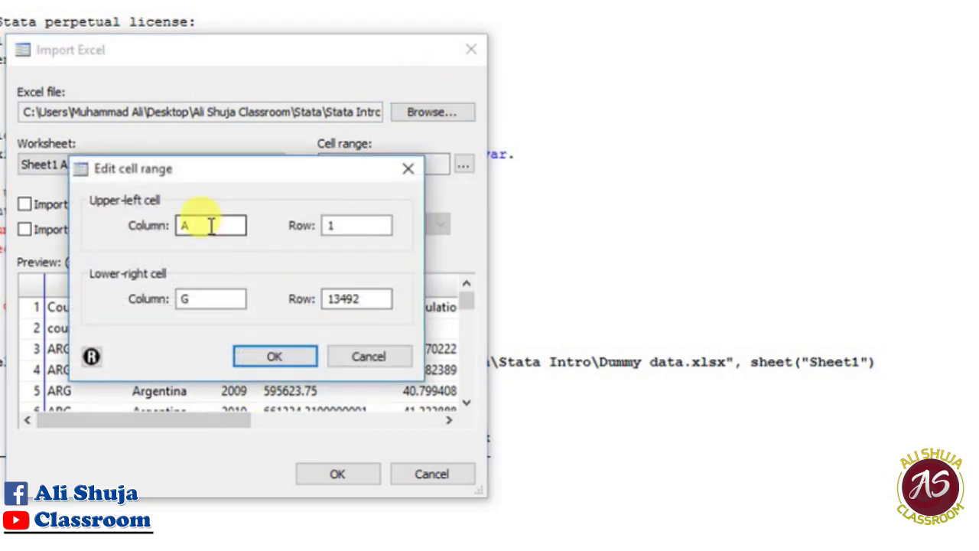
pyautogui.moveTo(218, 157); pyautogui.dragTo(517, 192)
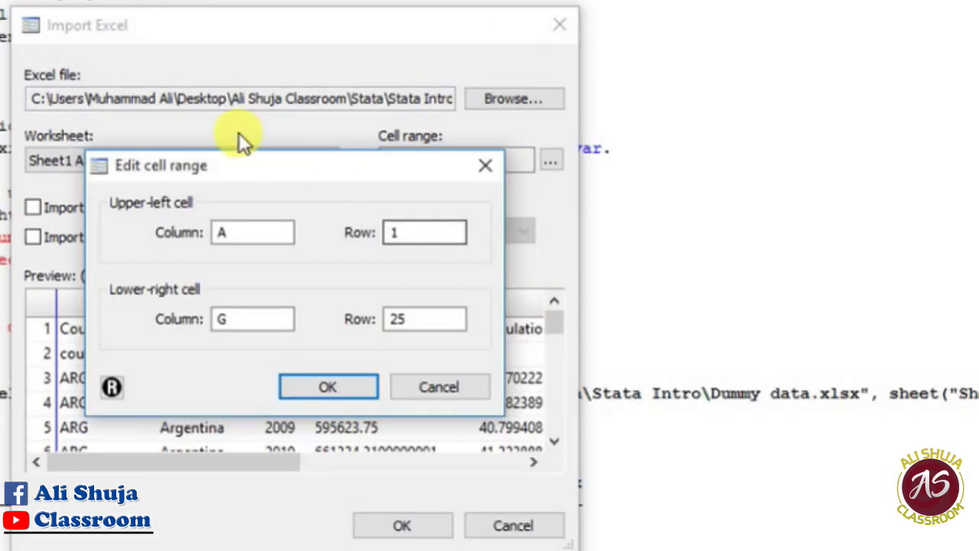
pyautogui.moveTo(369, 175); pyautogui.dragTo(454, 19)
pyautogui.click(490, 76)
pyautogui.doubleClick(480, 75)
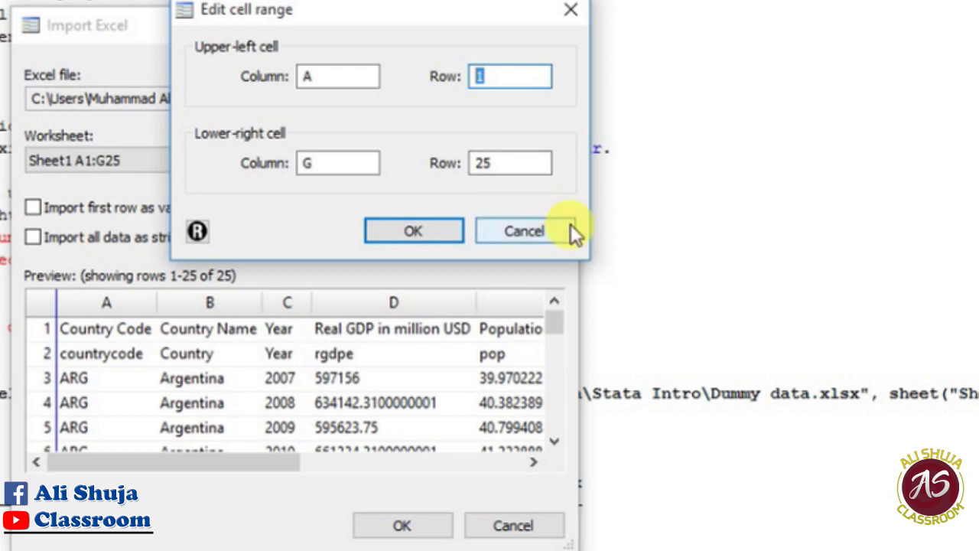
pyautogui.write('2')
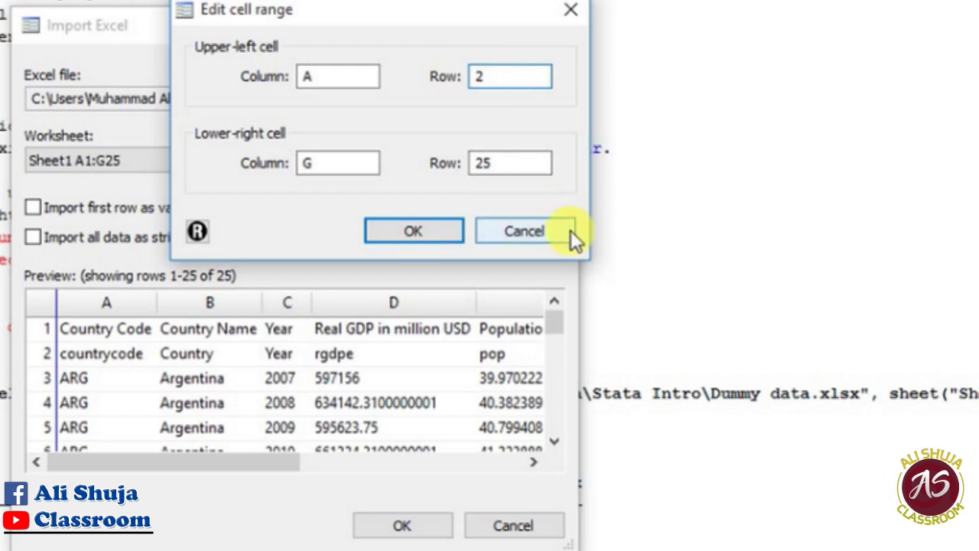
pyautogui.click(448, 230)
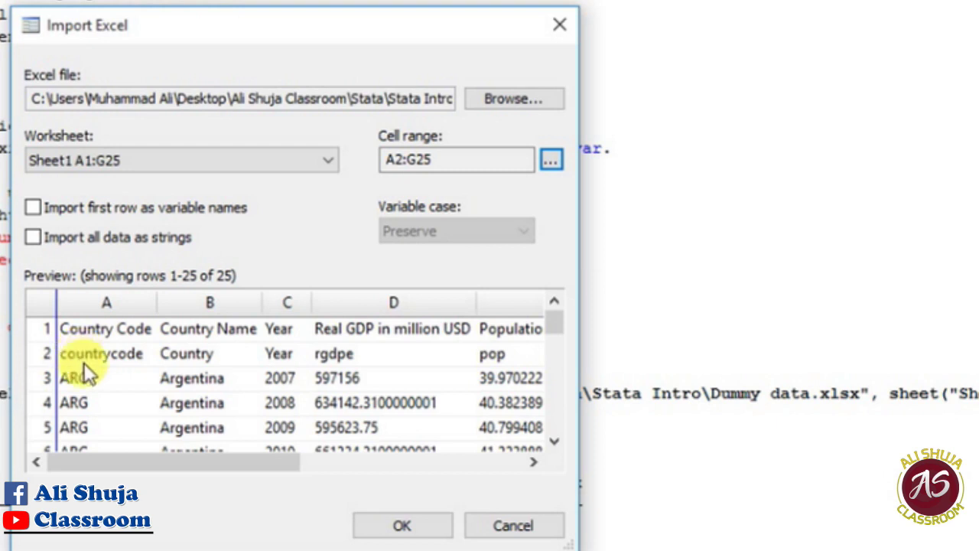
# - Set the first row to be imported as variable names and run the import of Sheet1
pyautogui.click(35, 207)
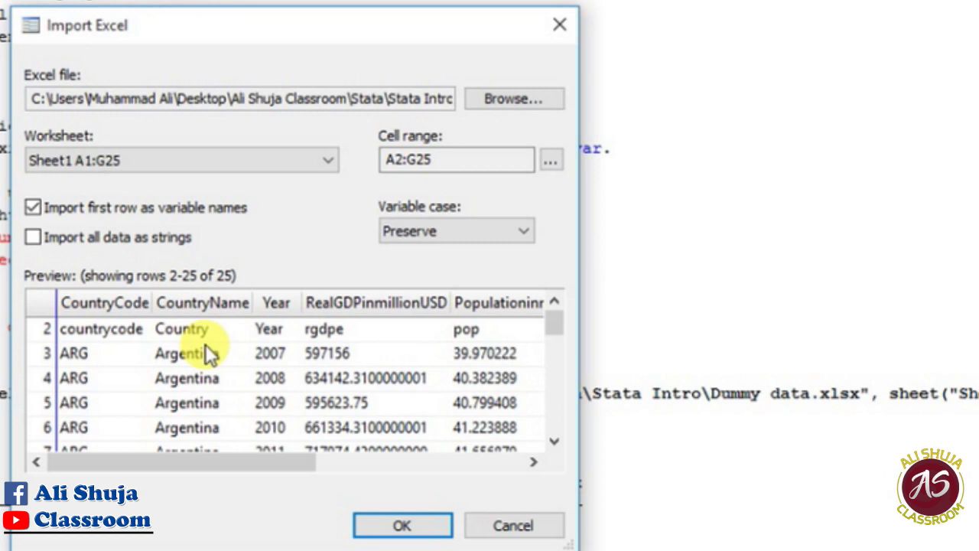
pyautogui.click(393, 162)
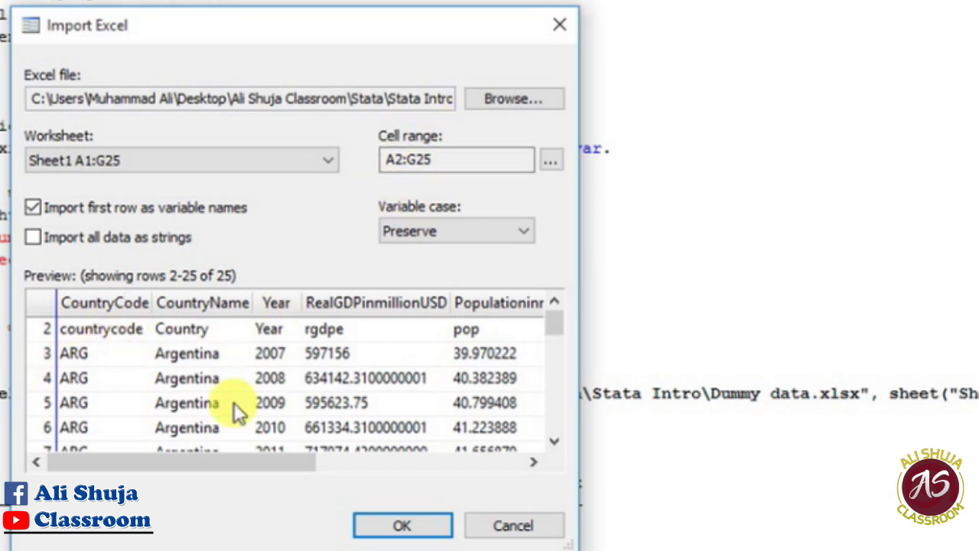
pyautogui.click(387, 530)
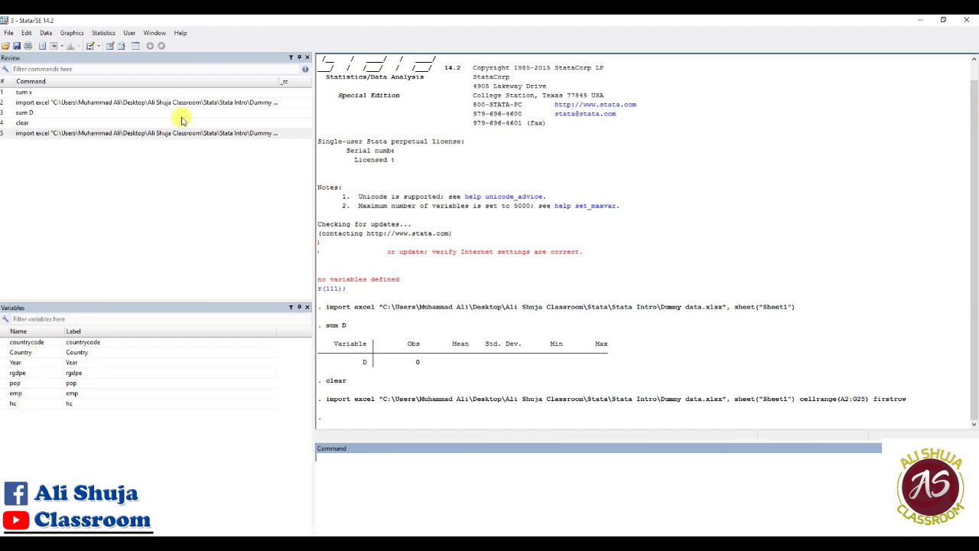
# - Browse the imported data, examine the Year and rgdpe to hc columns and Australia's 2018 entries, and close the editor
pyautogui.click(121, 47)
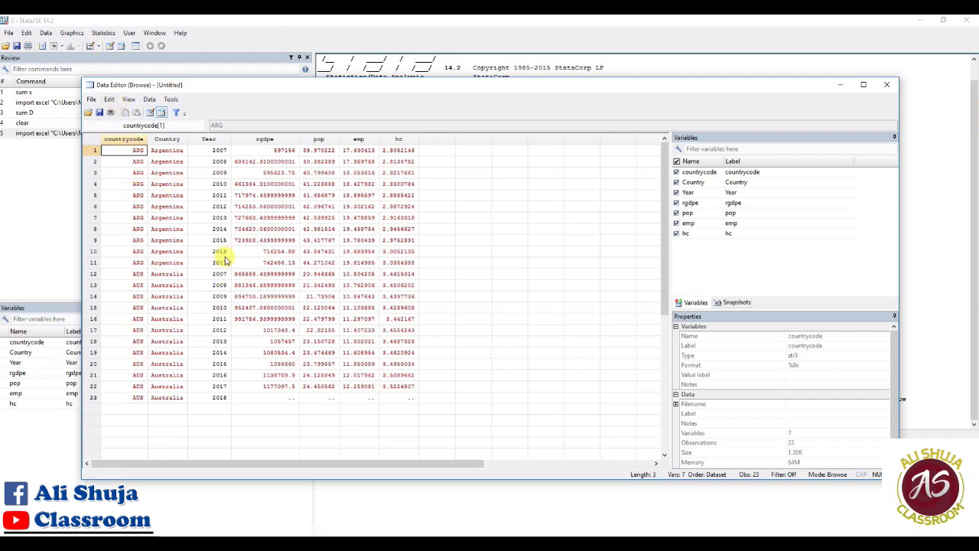
pyautogui.moveTo(219, 150); pyautogui.dragTo(220, 397)
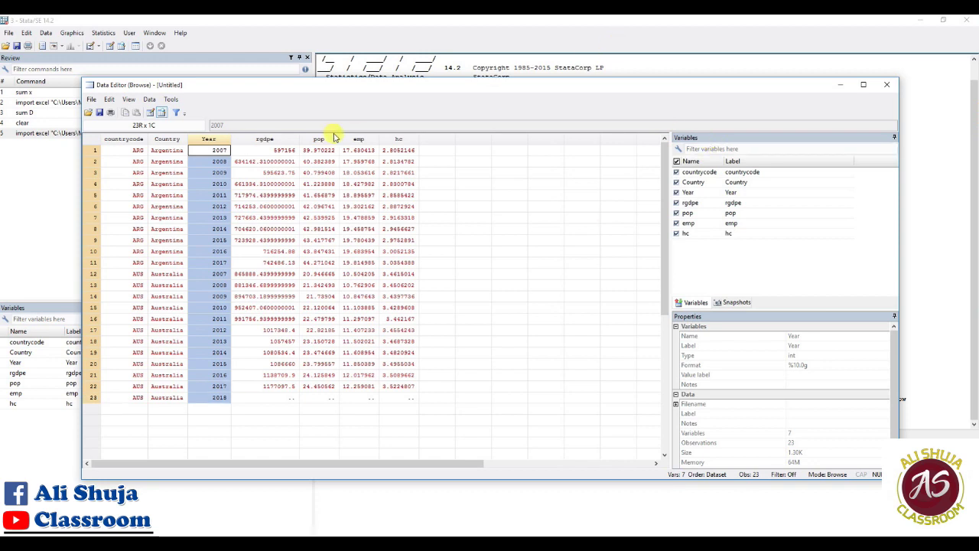
pyautogui.click(288, 151)
pyautogui.moveTo(289, 153); pyautogui.dragTo(409, 383)
pyautogui.click(437, 352)
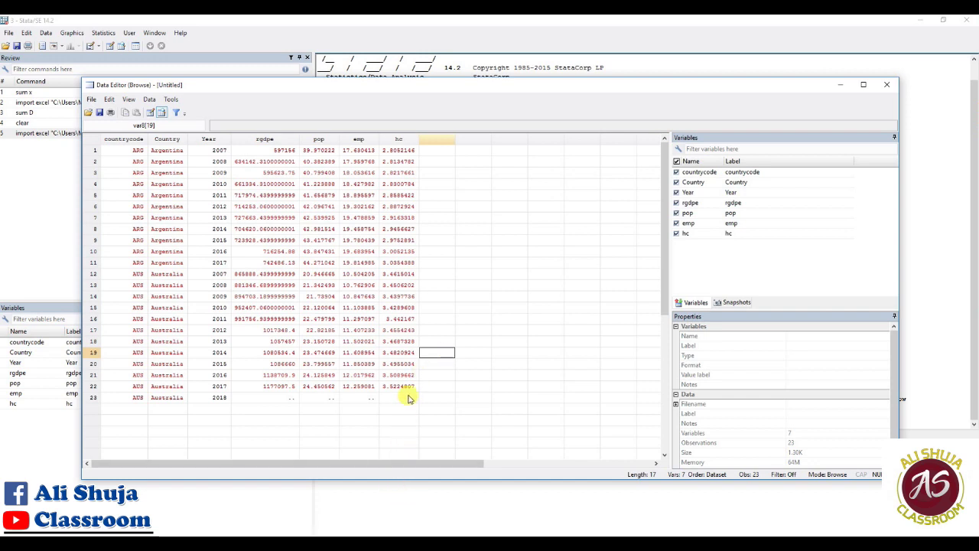
pyautogui.moveTo(416, 399); pyautogui.dragTo(267, 399)
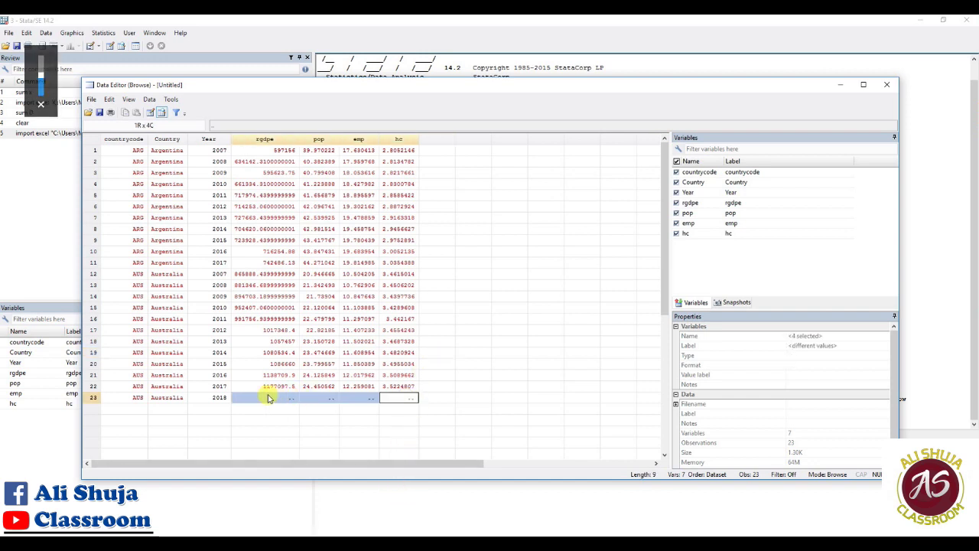
pyautogui.click(407, 407)
pyautogui.moveTo(407, 398); pyautogui.dragTo(279, 399)
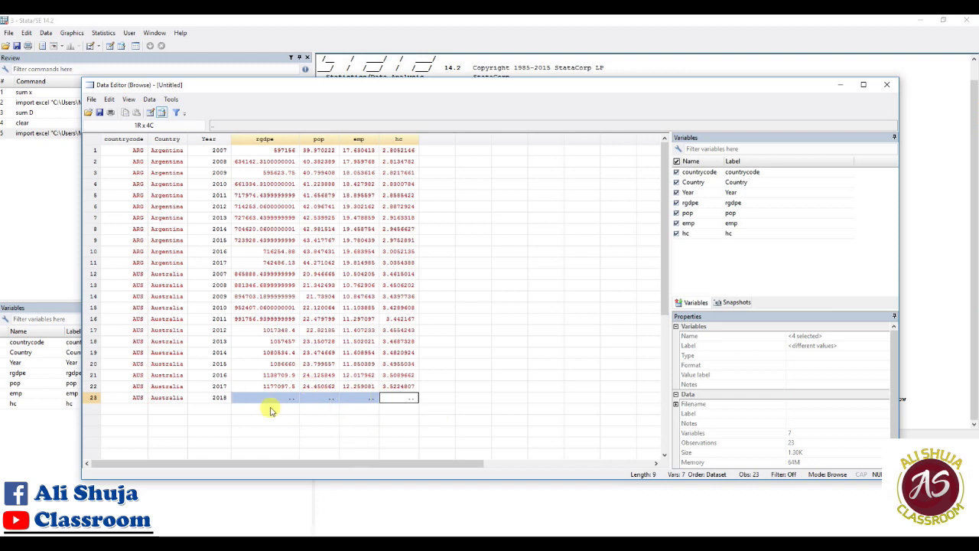
pyautogui.click(892, 84)
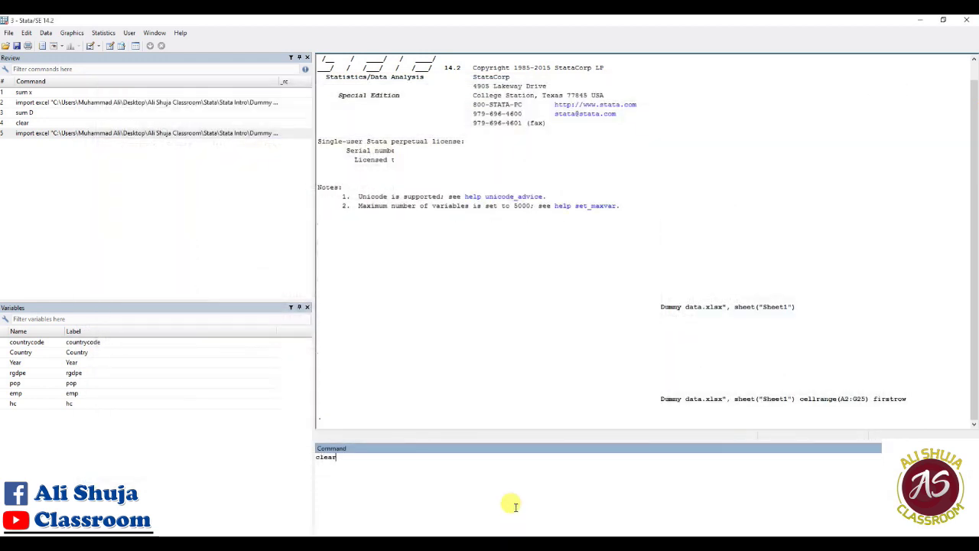
# - Clear the dataset from memory, then switch to Excel and delete the ".." placeholders in D25:G25 of Dummy data.xlsx
pyautogui.press('Return')
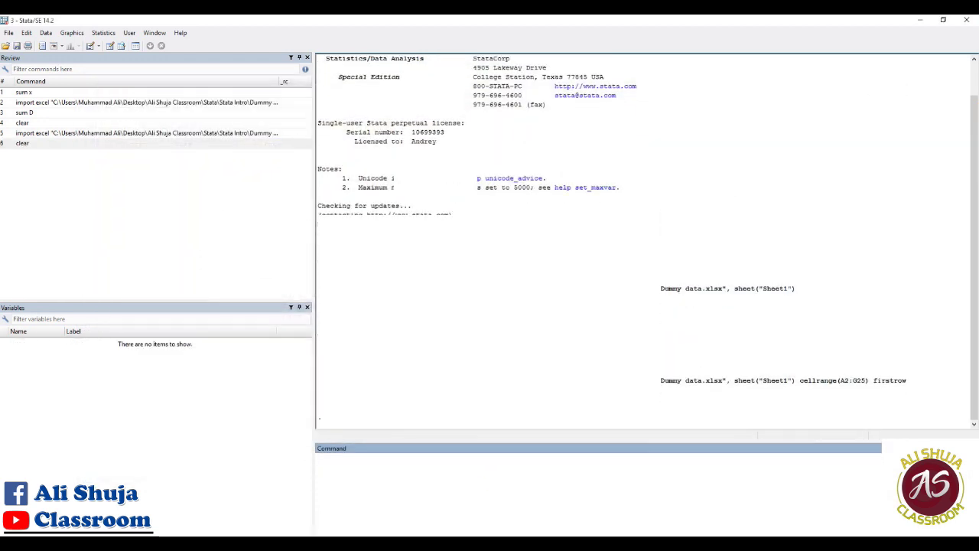
pyautogui.hotkey('alt', 'Tab')
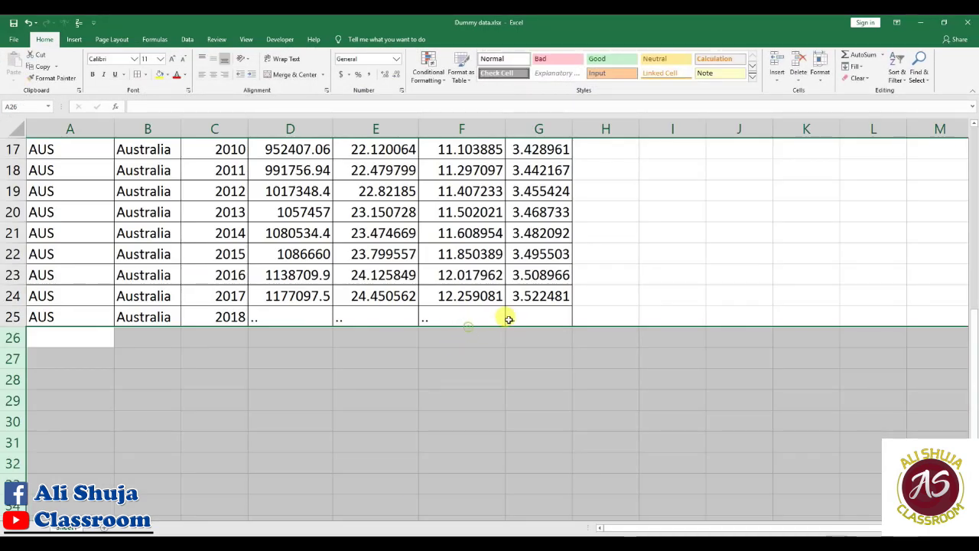
pyautogui.click(531, 319)
pyautogui.moveTo(550, 318); pyautogui.dragTo(292, 316)
pyautogui.press('Delete')
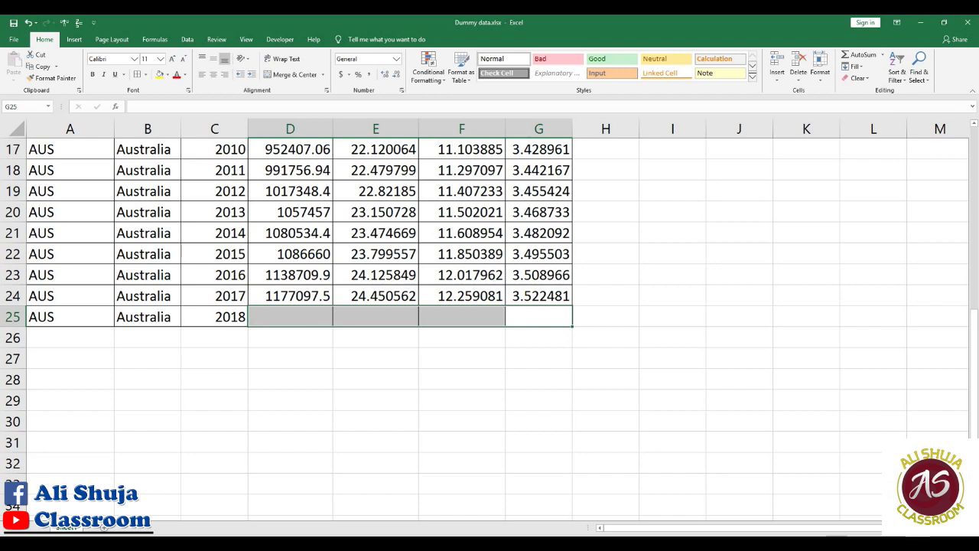
# - Check the cells of Australia's 2018 row, save the workbook, and return to Stata
pyautogui.click(539, 391)
pyautogui.click(526, 320)
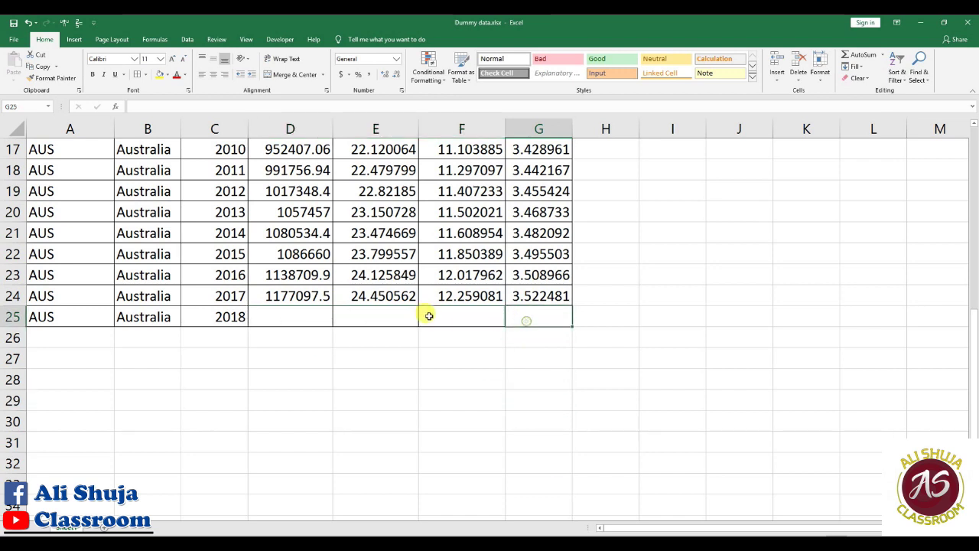
pyautogui.click(442, 315)
pyautogui.click(375, 315)
pyautogui.click(217, 320)
pyautogui.click(145, 317)
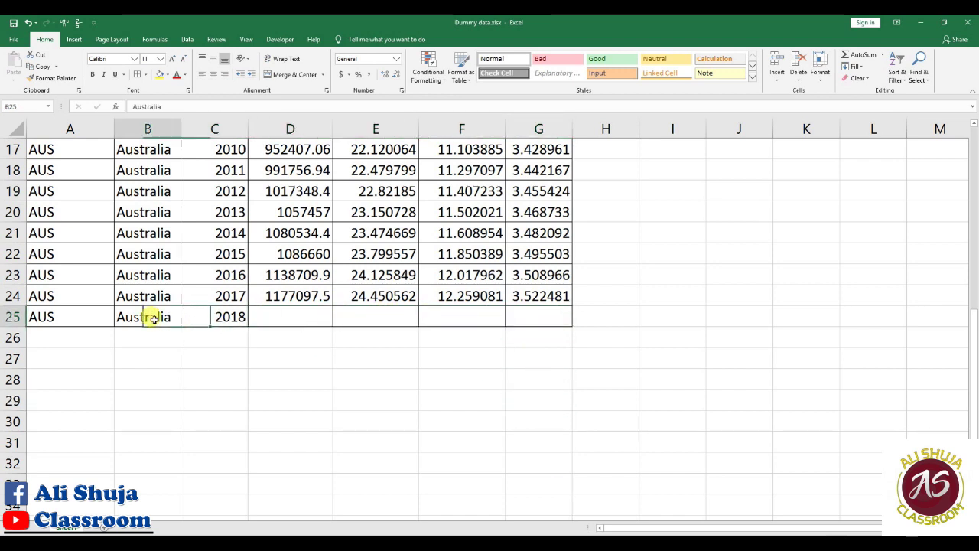
pyautogui.moveTo(291, 315); pyautogui.dragTo(540, 317)
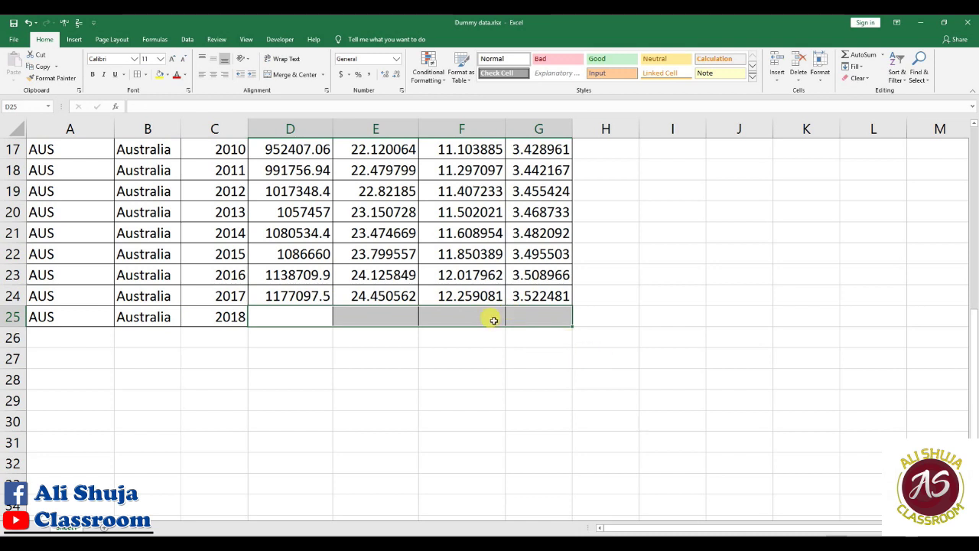
pyautogui.click(12, 25)
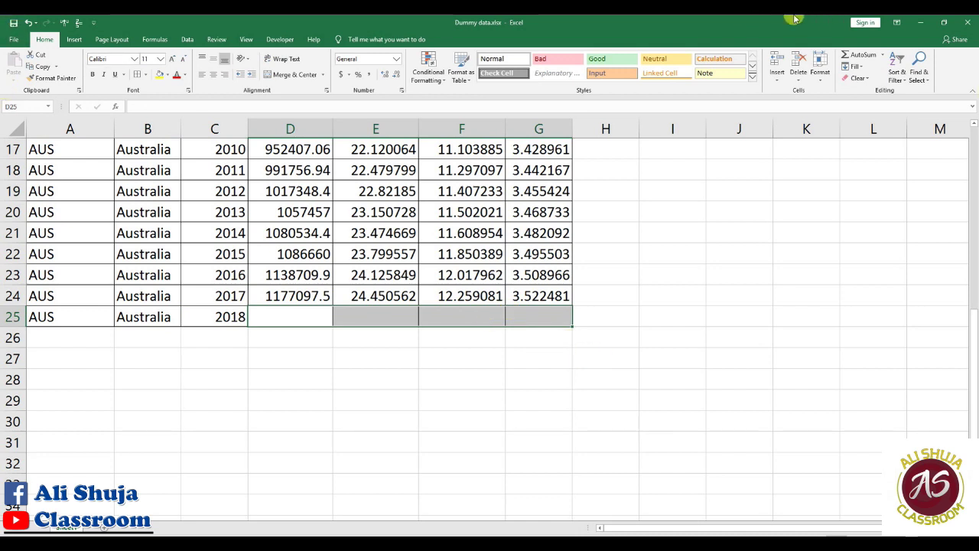
pyautogui.click(921, 22)
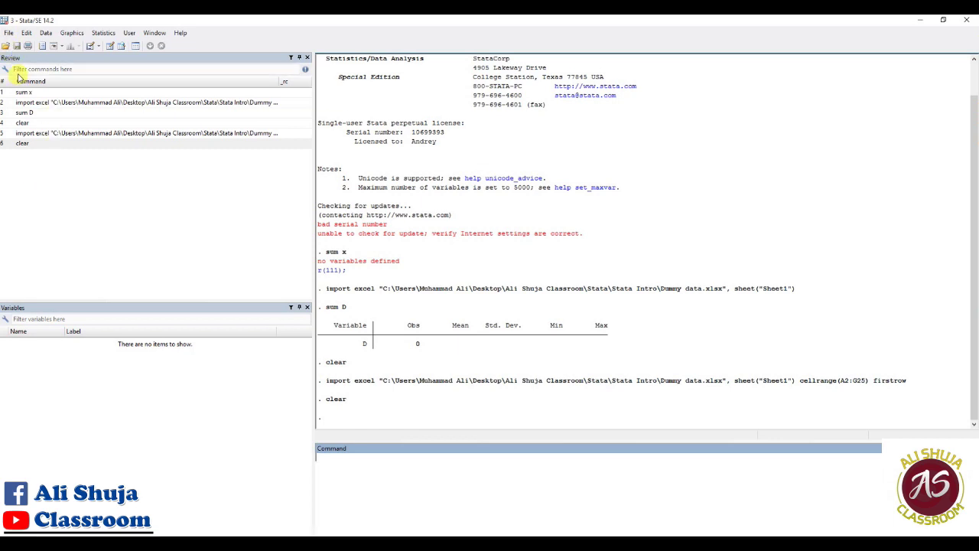
# - Recall the earlier import command for Dummy data.xlsx, review its Sheet1 and A2:G25 options, and rerun it with firstrow
pyautogui.click(98, 134)
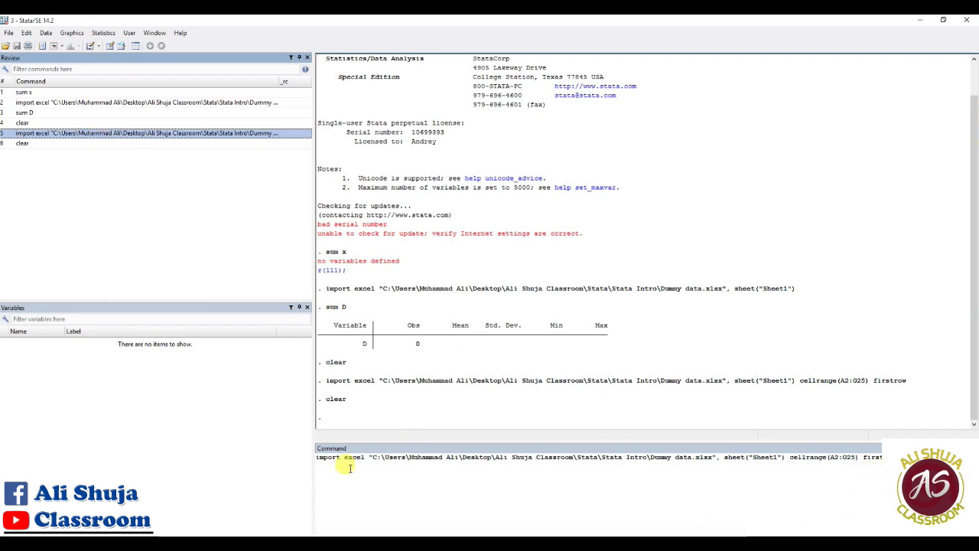
pyautogui.click(858, 458)
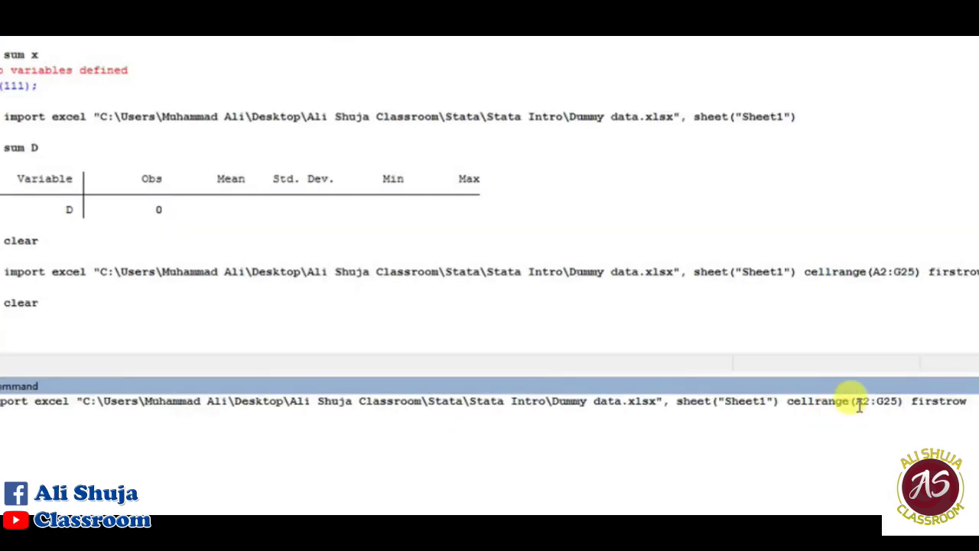
pyautogui.moveTo(855, 402); pyautogui.dragTo(893, 401)
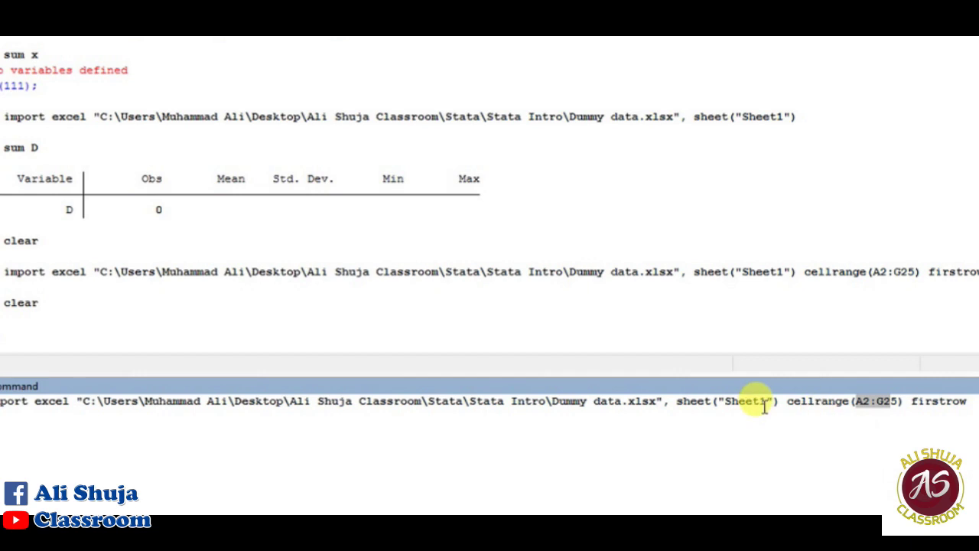
pyautogui.moveTo(724, 401); pyautogui.dragTo(763, 406)
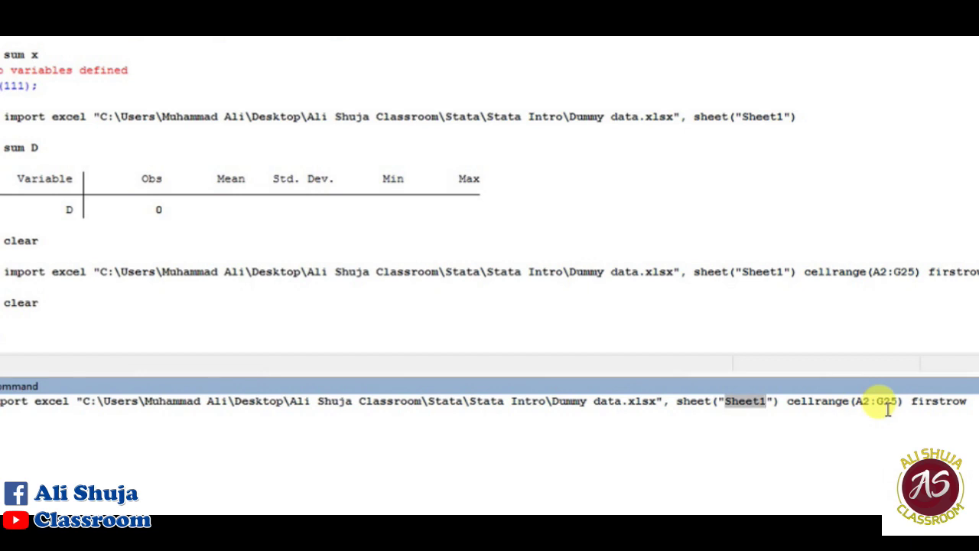
pyautogui.moveTo(627, 401); pyautogui.dragTo(549, 404)
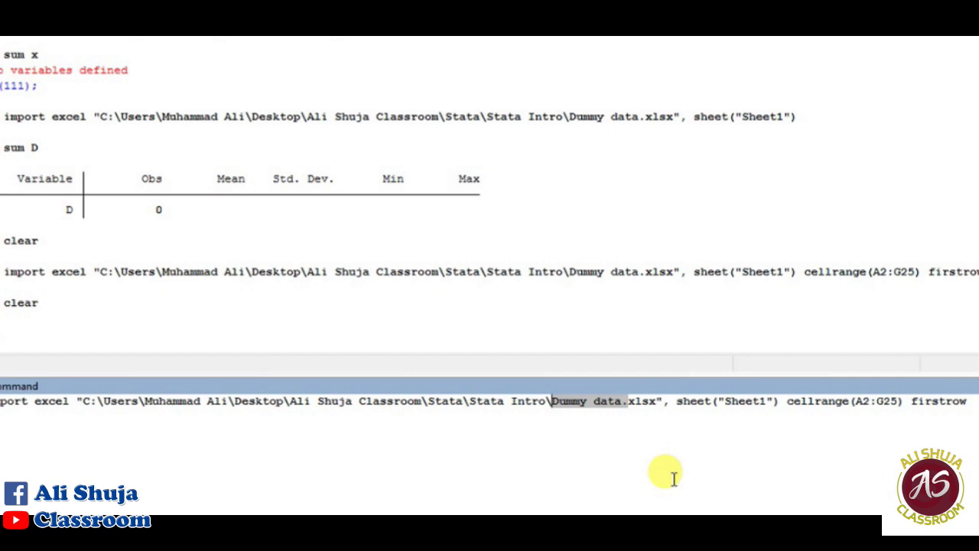
pyautogui.click(968, 402)
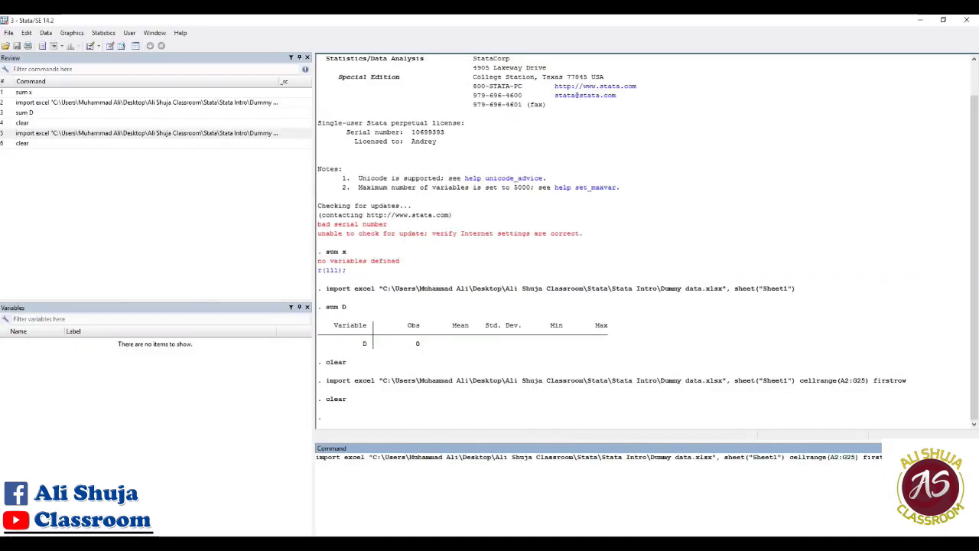
pyautogui.press('Return')
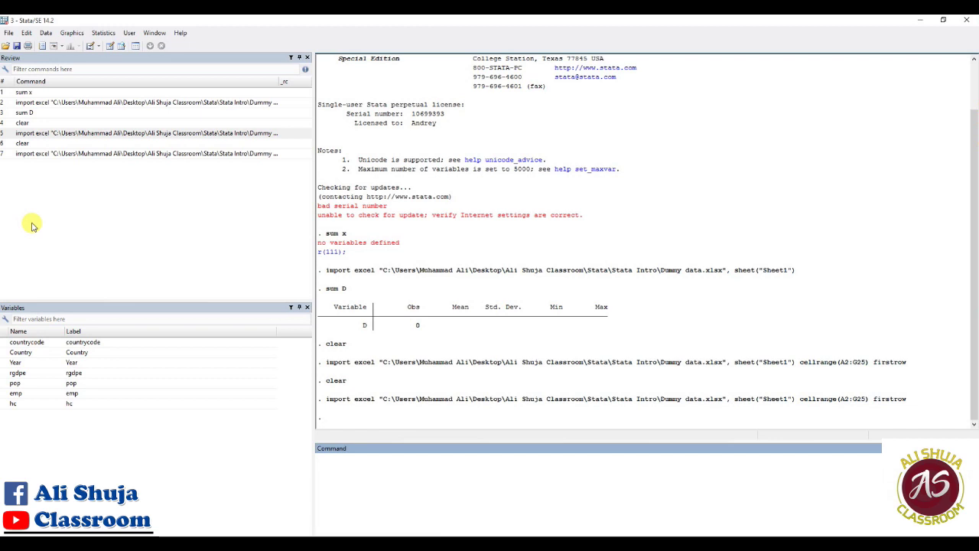
# - Browse the re-imported data and examine the rgdpe to hc columns and the storage type of hc
pyautogui.click(122, 47)
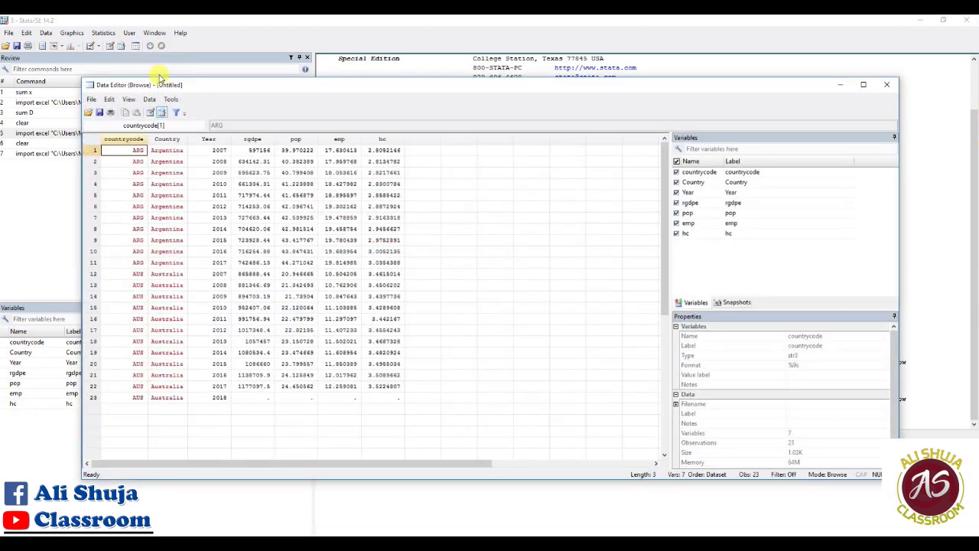
pyautogui.moveTo(394, 151); pyautogui.dragTo(254, 396)
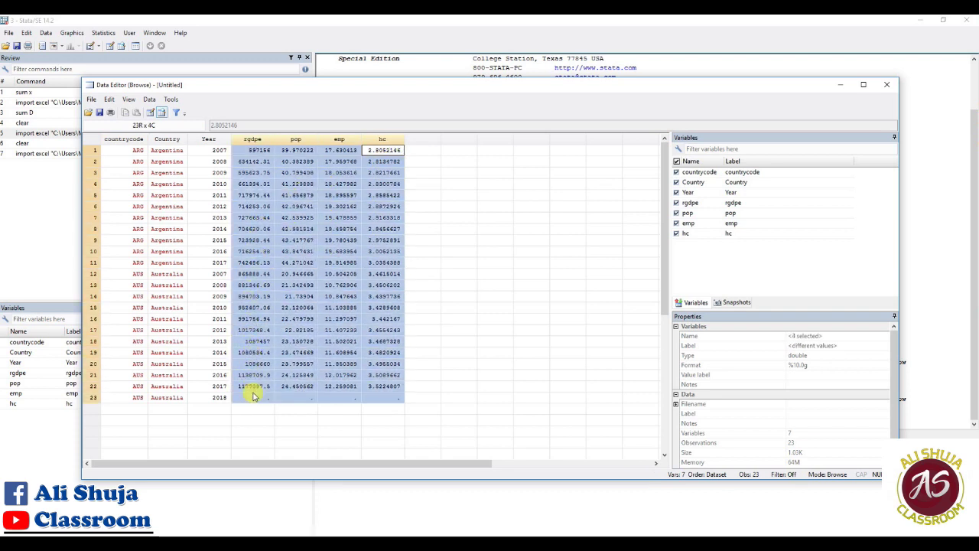
pyautogui.click(392, 318)
pyautogui.click(388, 173)
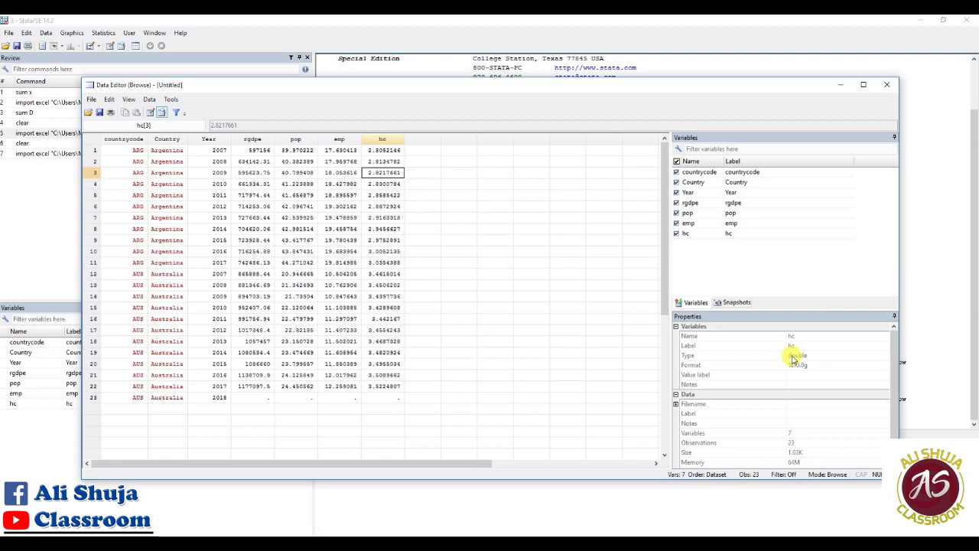
# - Compare the Country and countrycode text columns with the Year to hc columns, and close the data editor
pyautogui.click(169, 175)
pyautogui.click(124, 172)
pyautogui.click(153, 177)
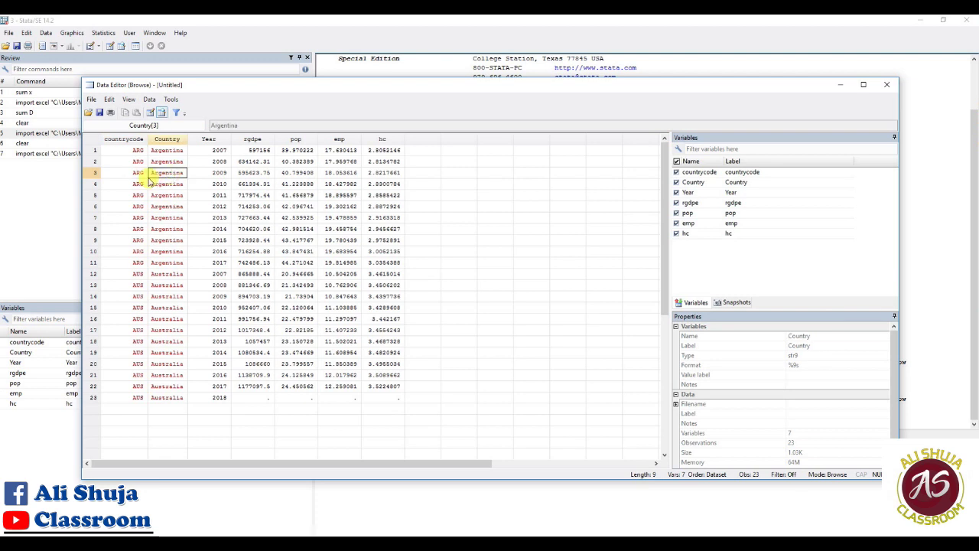
pyautogui.click(168, 183)
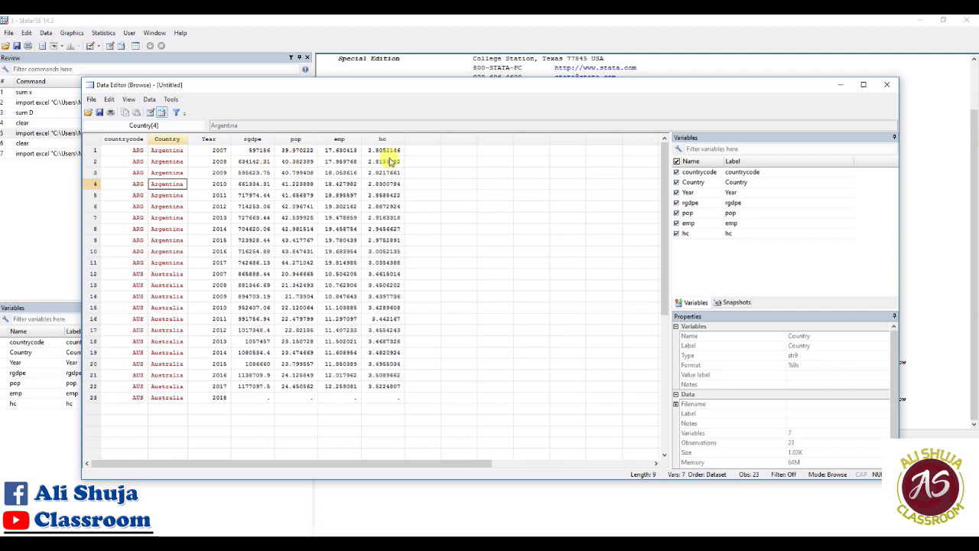
pyautogui.moveTo(394, 152); pyautogui.dragTo(199, 393)
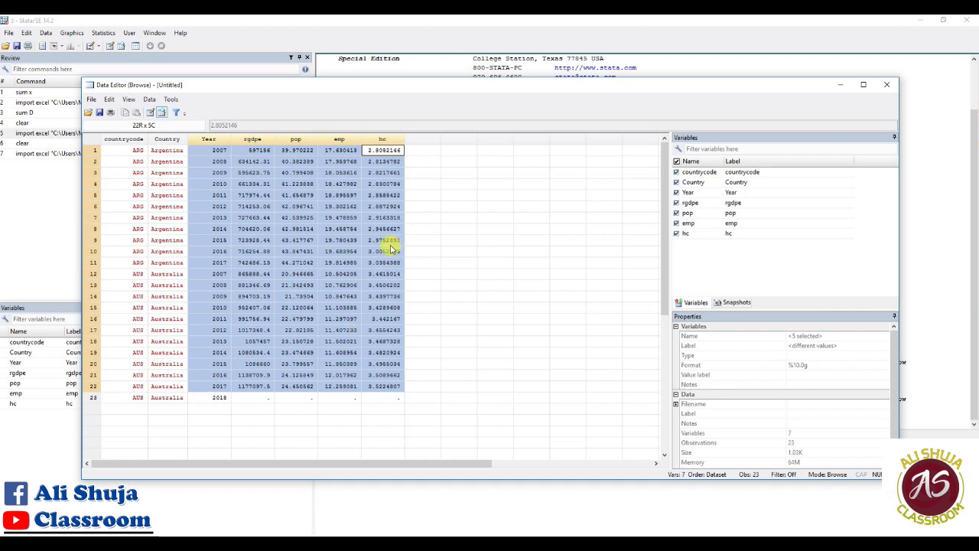
pyautogui.click(887, 84)
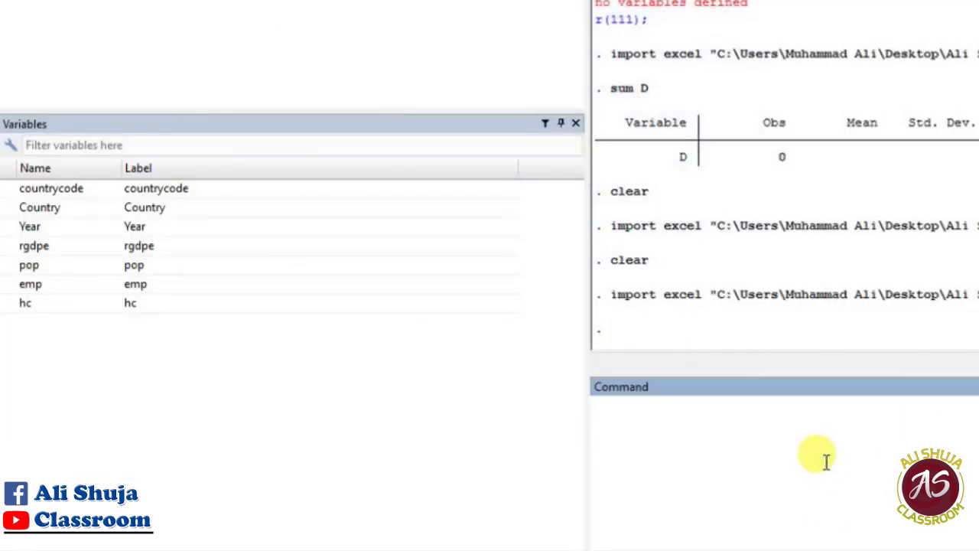
# - Run a linear regression of rgdpe on pop, emp and hc with the reg command
pyautogui.write('reg')
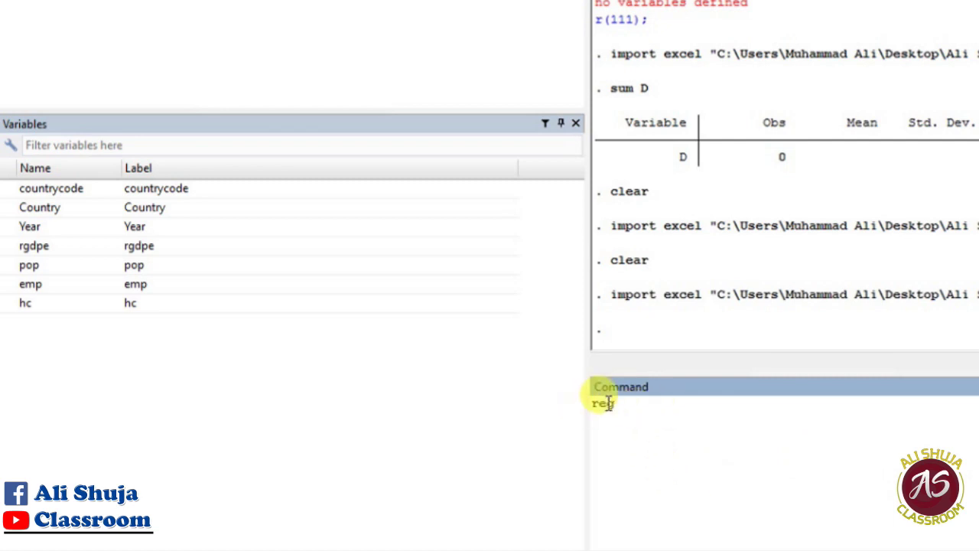
pyautogui.doubleClick(153, 252)
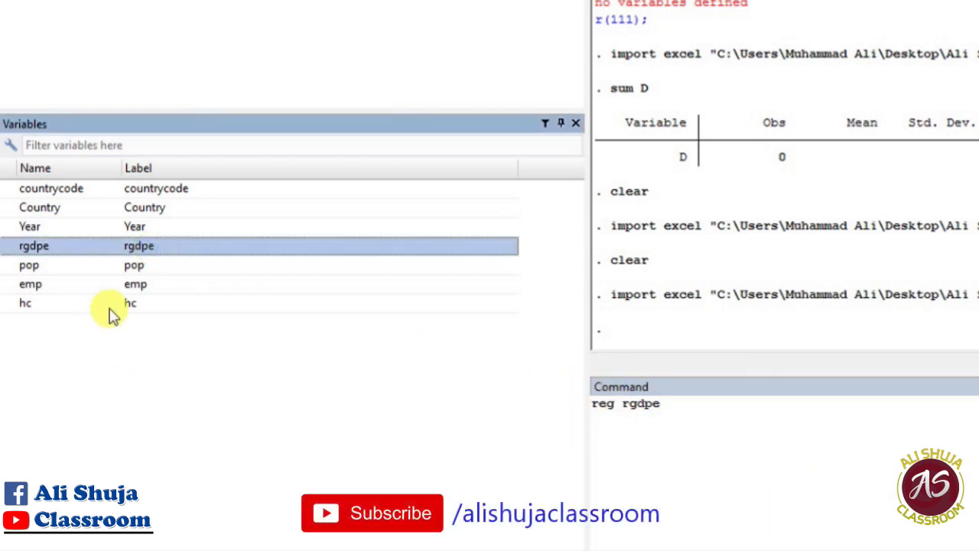
pyautogui.doubleClick(175, 271)
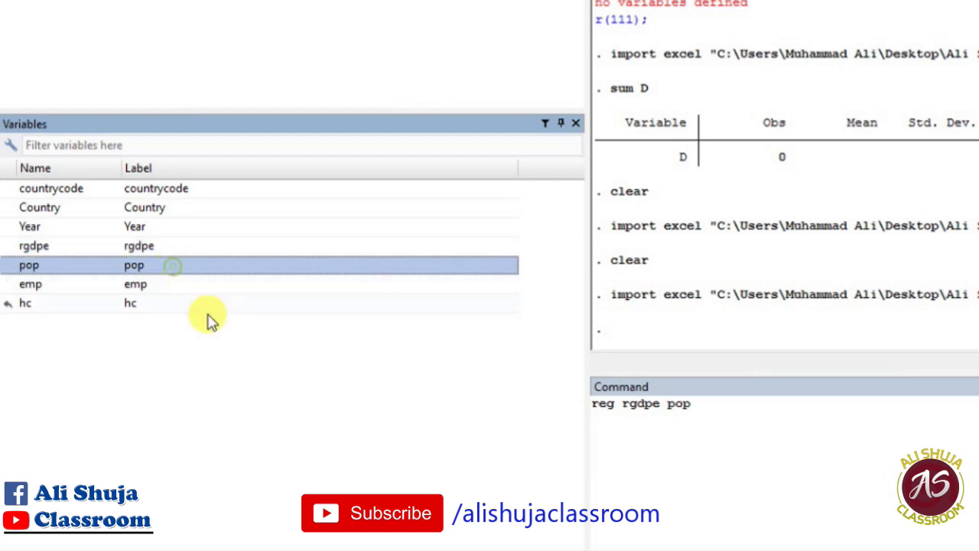
pyautogui.doubleClick(166, 289)
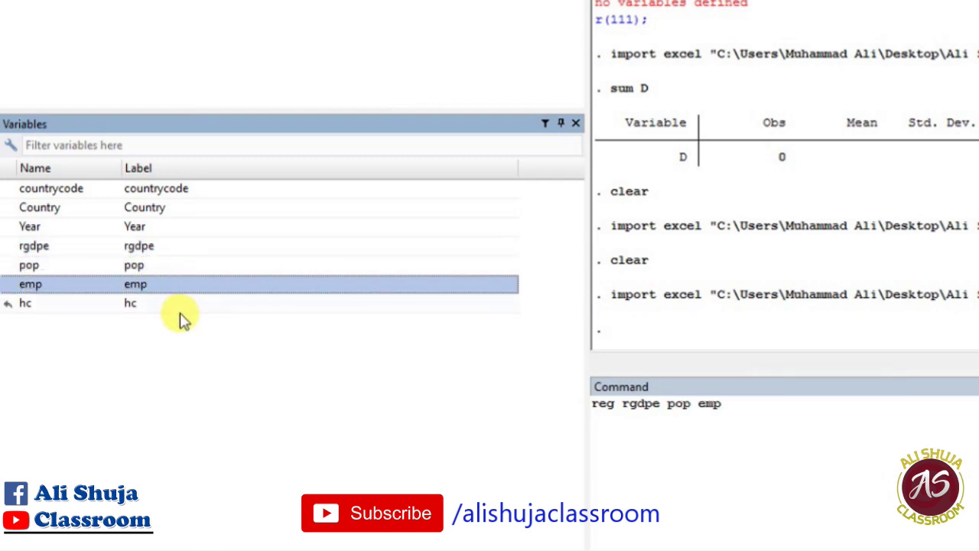
pyautogui.doubleClick(173, 304)
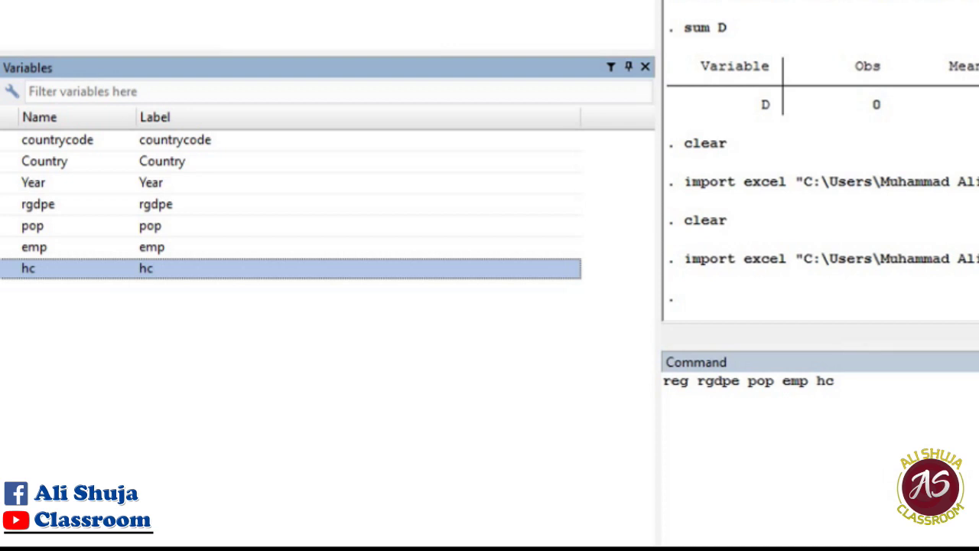
pyautogui.click(834, 381)
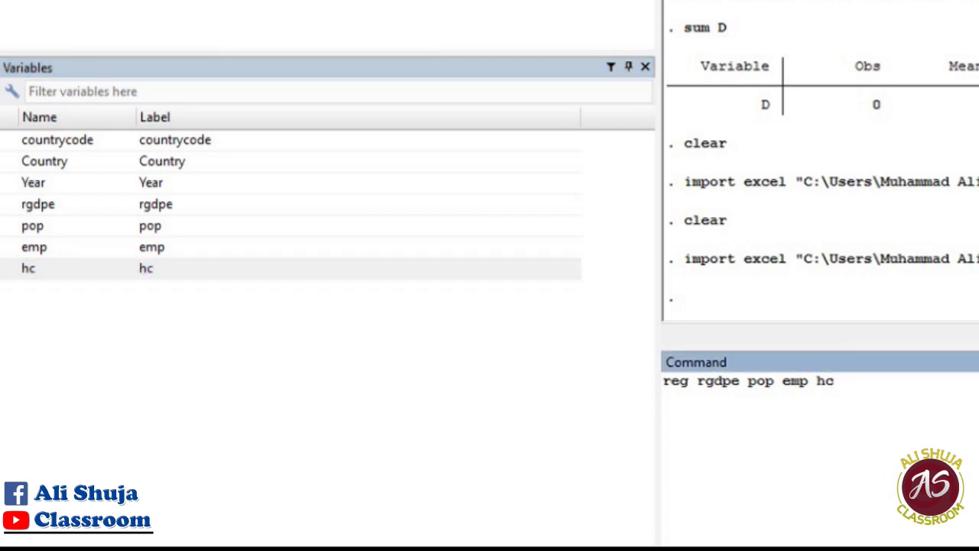
pyautogui.press('Return')
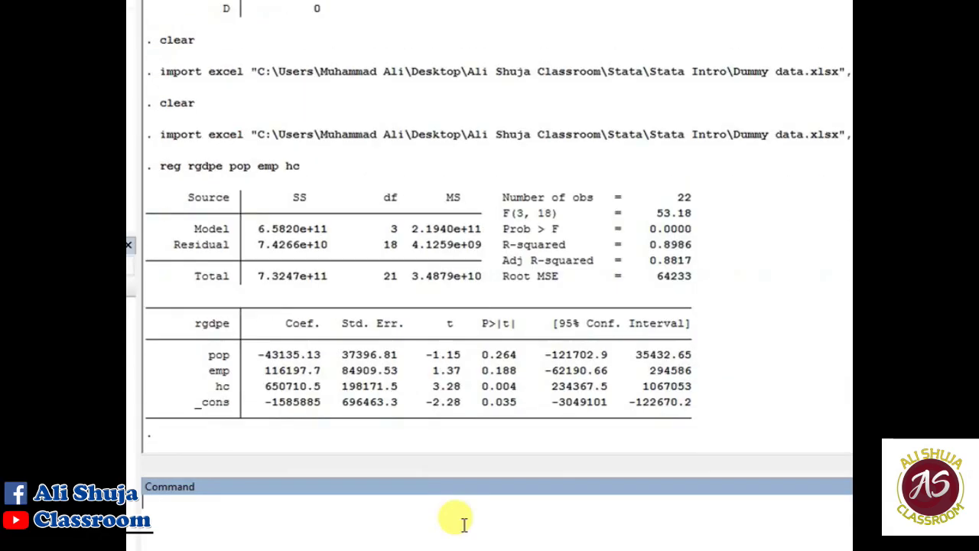